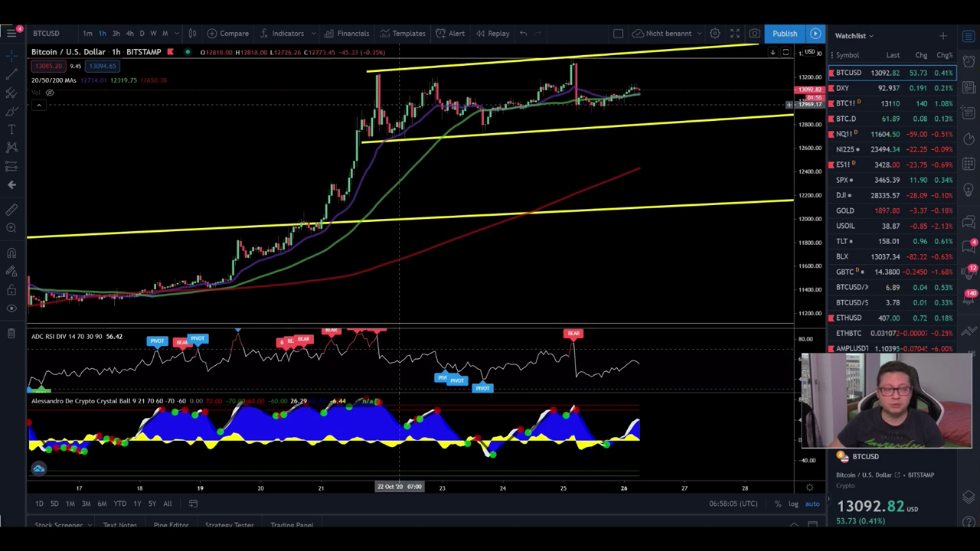
# - Switch from the TradingView BTCUSD 1h chart to the Bybit BTCUSD Perpetual page
pyautogui.hotkey('alt', 'Tab')
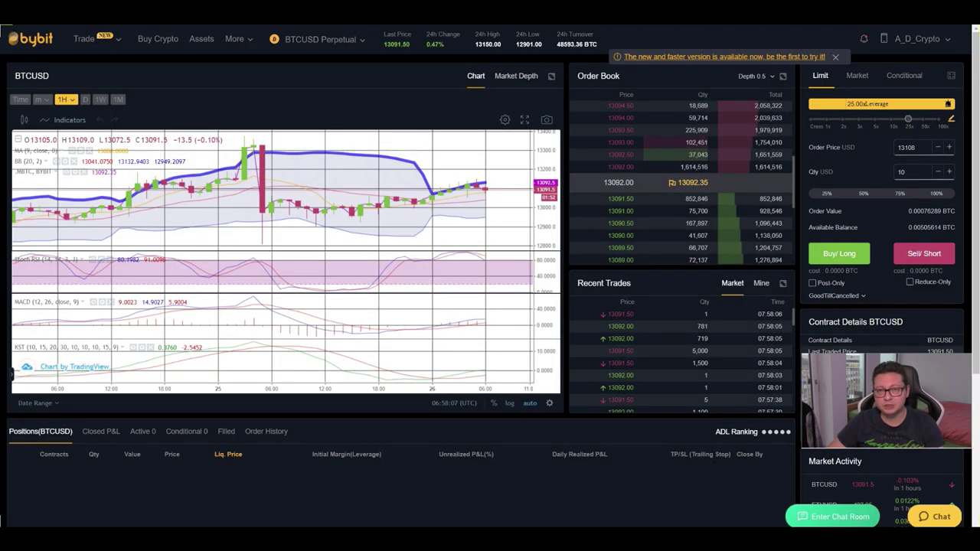
# - On YouTube, highlight the deposit bonus lines, Bybit sign-up line and voucher code in the description
pyautogui.hotkey('alt', 'Tab')
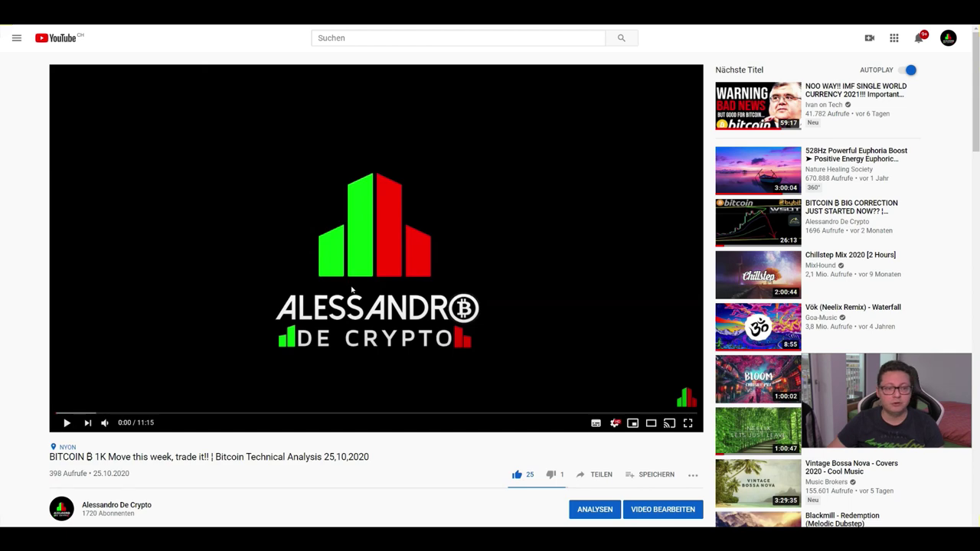
pyautogui.scroll(-5, 356, 297)
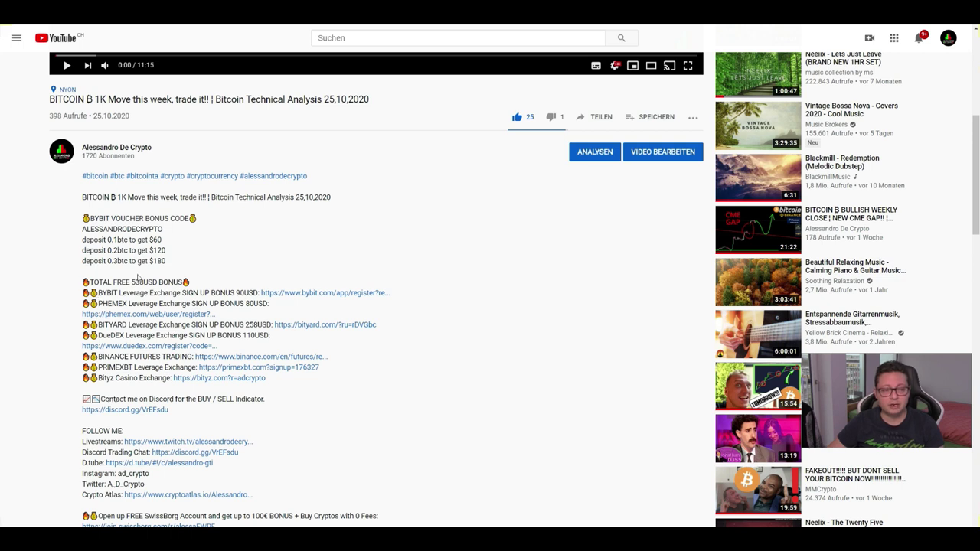
pyautogui.moveTo(168, 263); pyautogui.dragTo(76, 244)
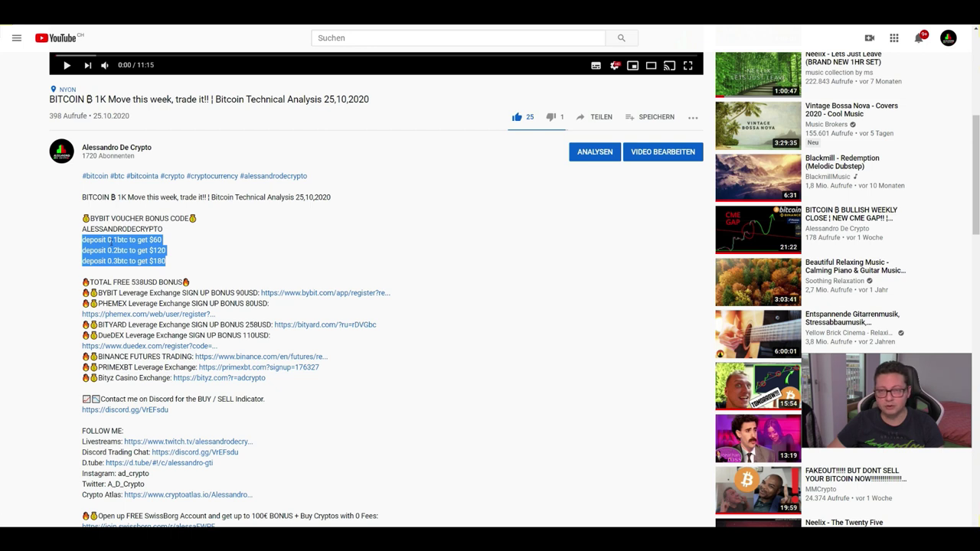
pyautogui.tripleClick(96, 292)
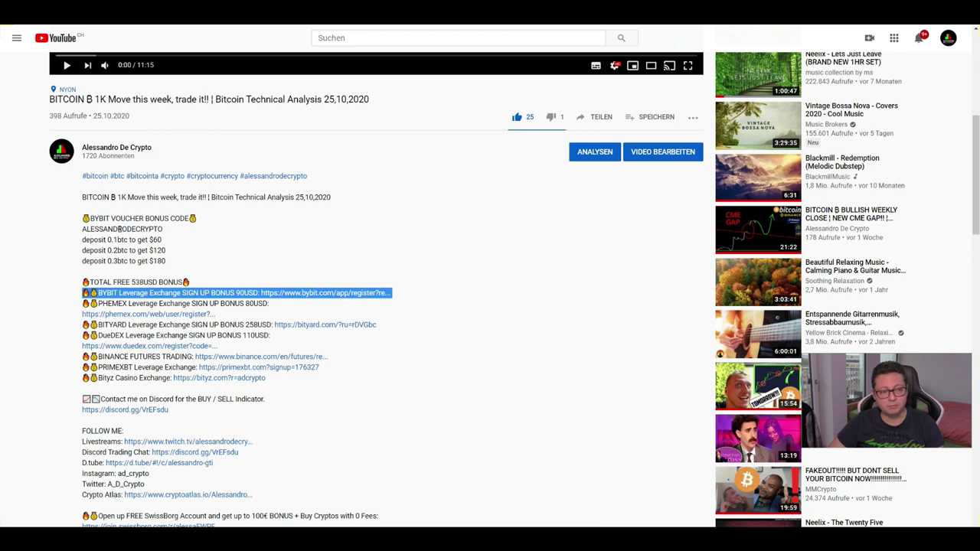
pyautogui.doubleClick(119, 229)
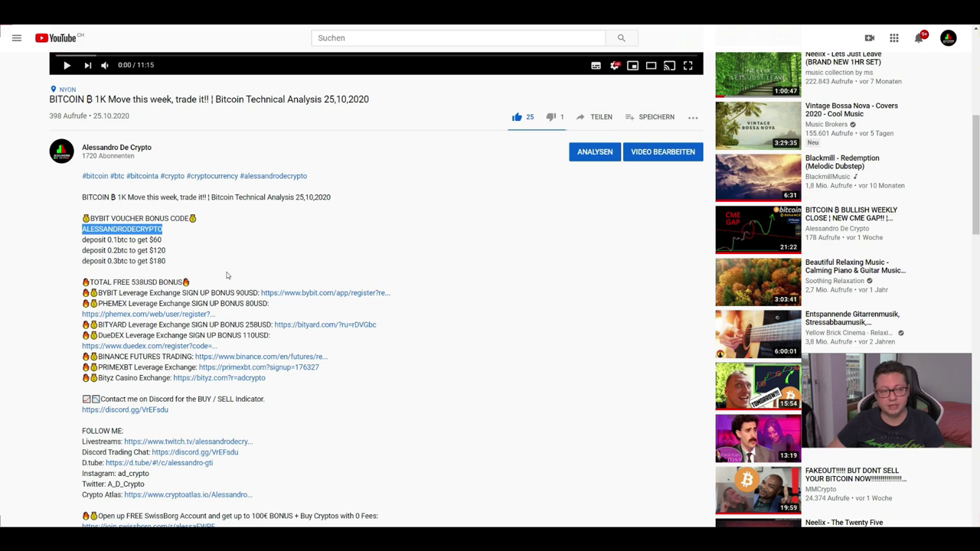
pyautogui.scroll(5, 226, 276)
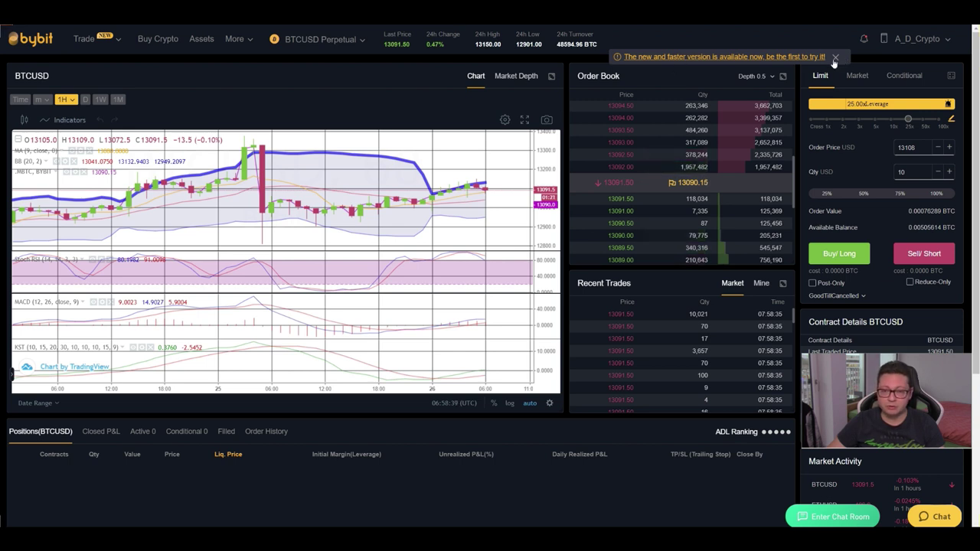
# - Dismiss the orange 'new and faster version' banner on the Bybit page
pyautogui.click(835, 57)
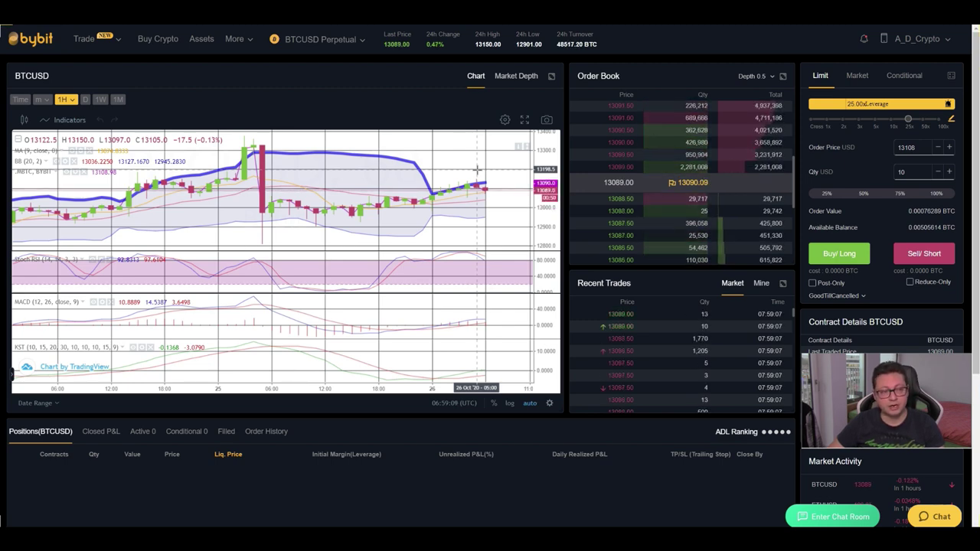
# - Back in TradingView, stretch the BTCUSD price scale, then open the DXY chart
pyautogui.hotkey('alt', 'Tab')
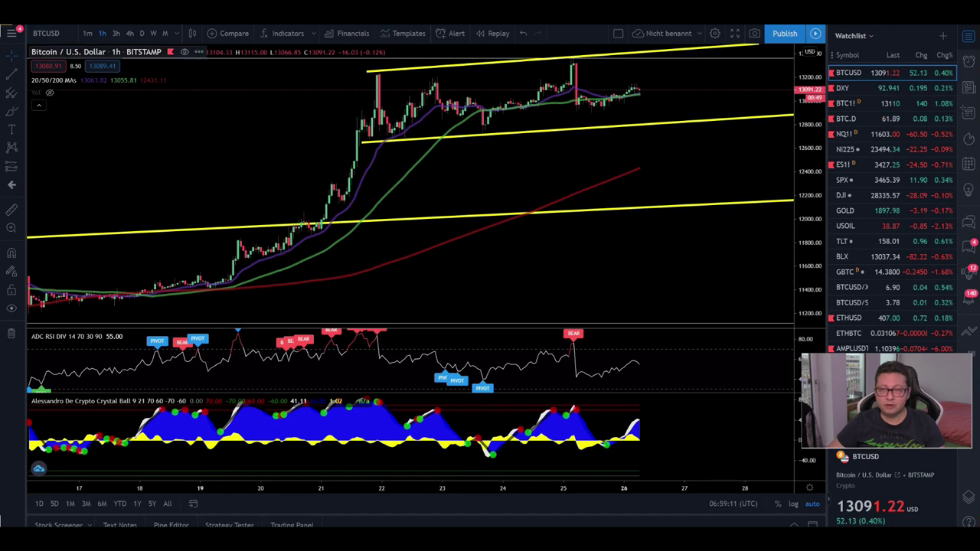
pyautogui.moveTo(726, 264); pyautogui.dragTo(640, 222)
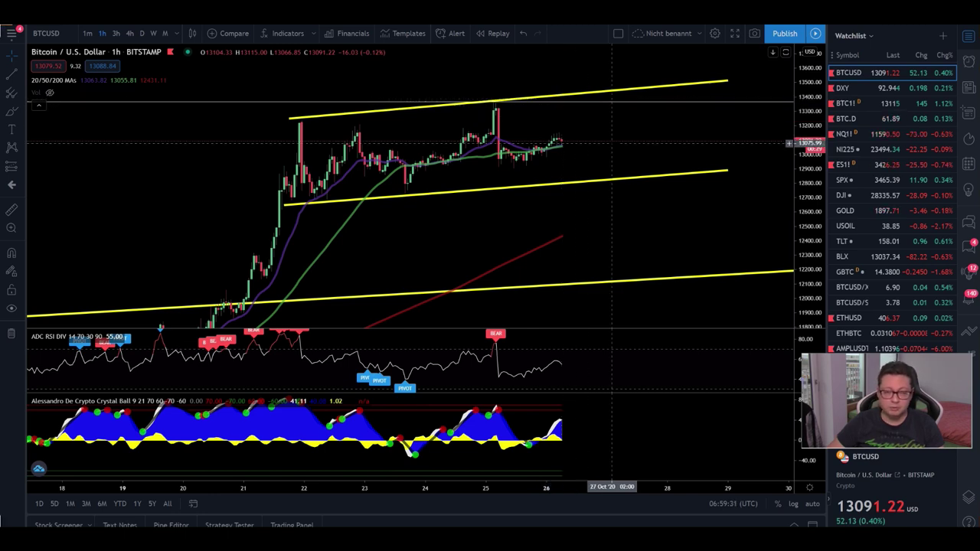
pyautogui.click(850, 89)
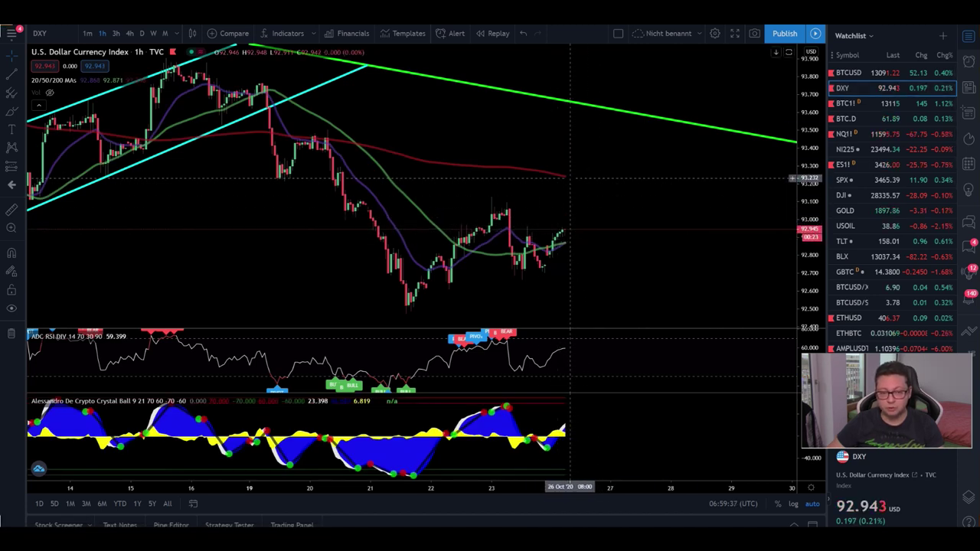
# - Zoom into the hourly DXY chart, then go back to BTCUSD
pyautogui.scroll(3, 570, 178)
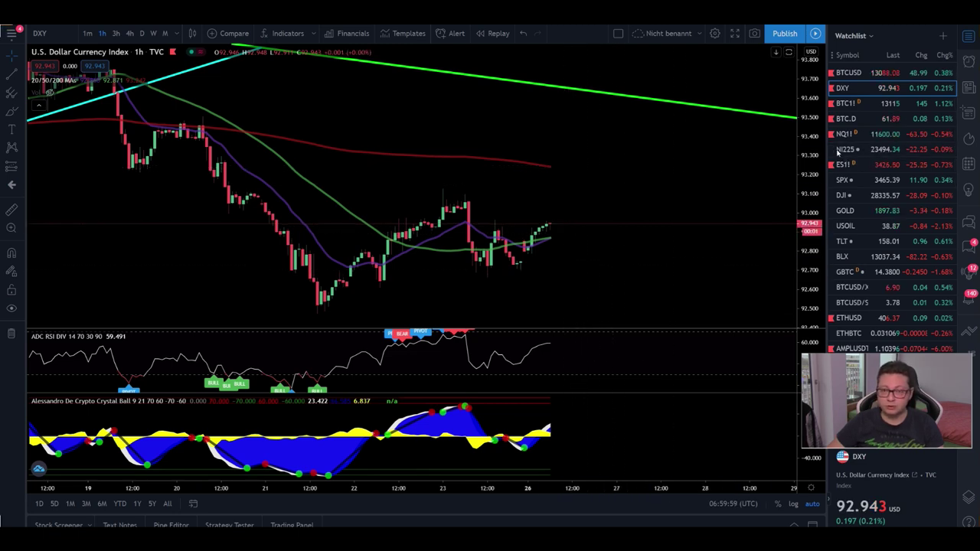
pyautogui.click(881, 74)
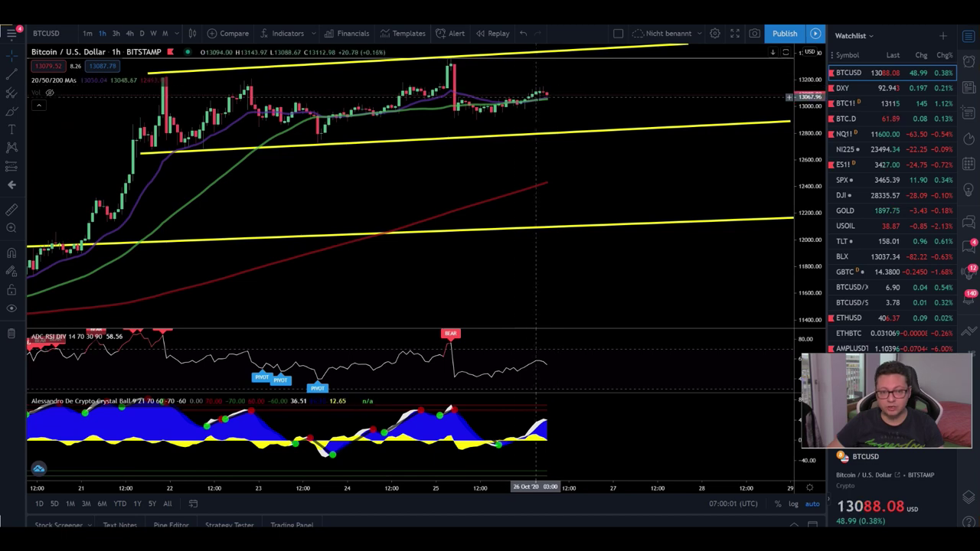
# - Rescale the BTCUSD 1h chart around the trendline channel, then switch to DXY
pyautogui.scroll(-6, 548, 104)
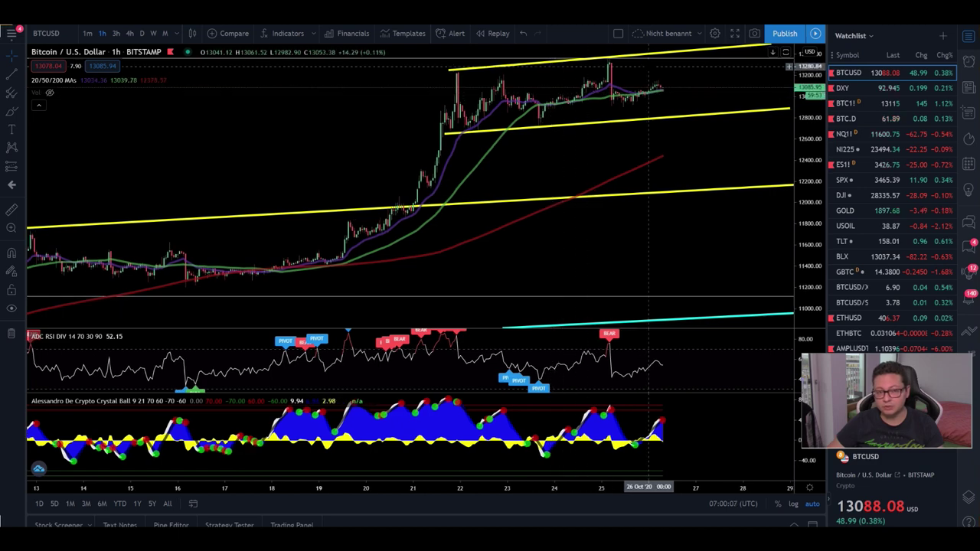
pyautogui.moveTo(809, 182); pyautogui.dragTo(694, 261)
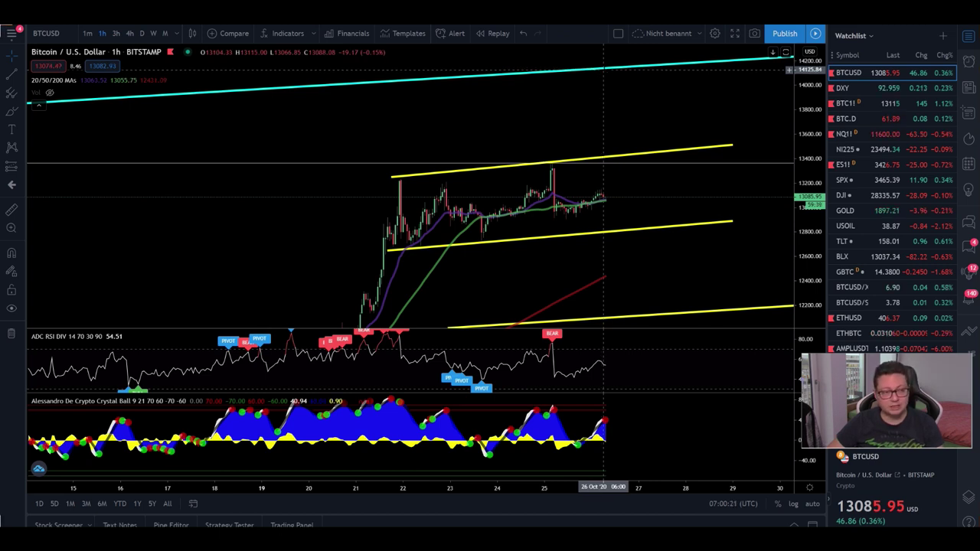
pyautogui.scroll(5, 605, 69)
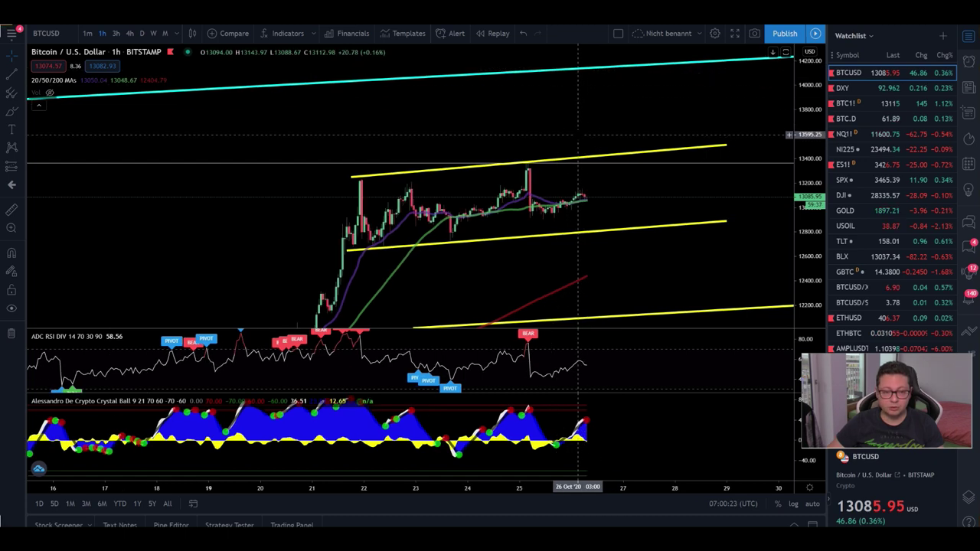
pyautogui.moveTo(810, 145); pyautogui.dragTo(810, 222)
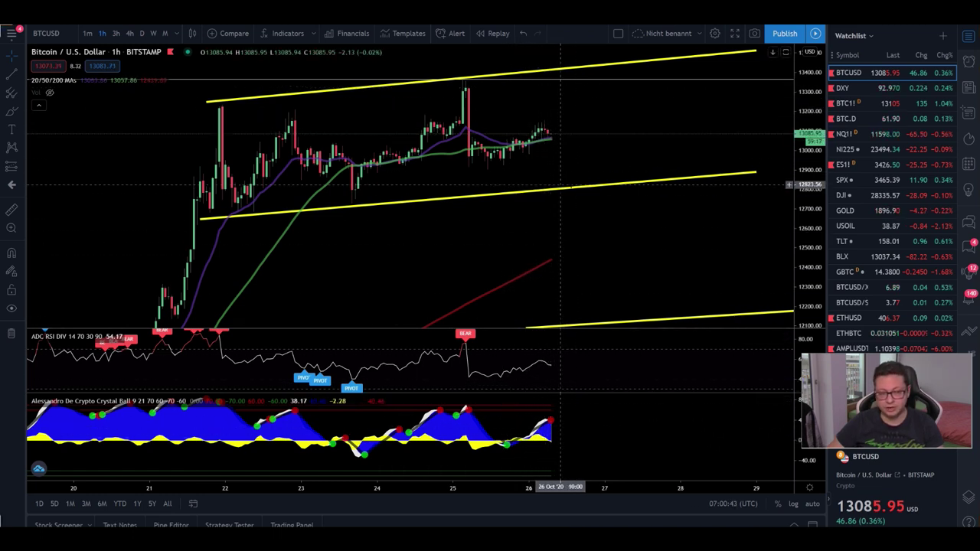
pyautogui.click(873, 90)
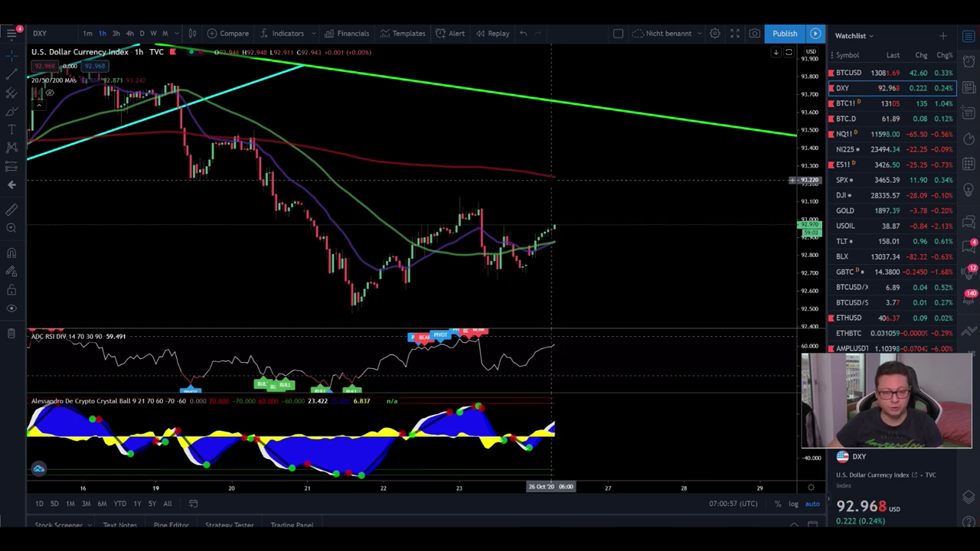
# - Return to BTCUSD in the watchlist, nudge the chart, then switch to Bybit
pyautogui.press('Up')
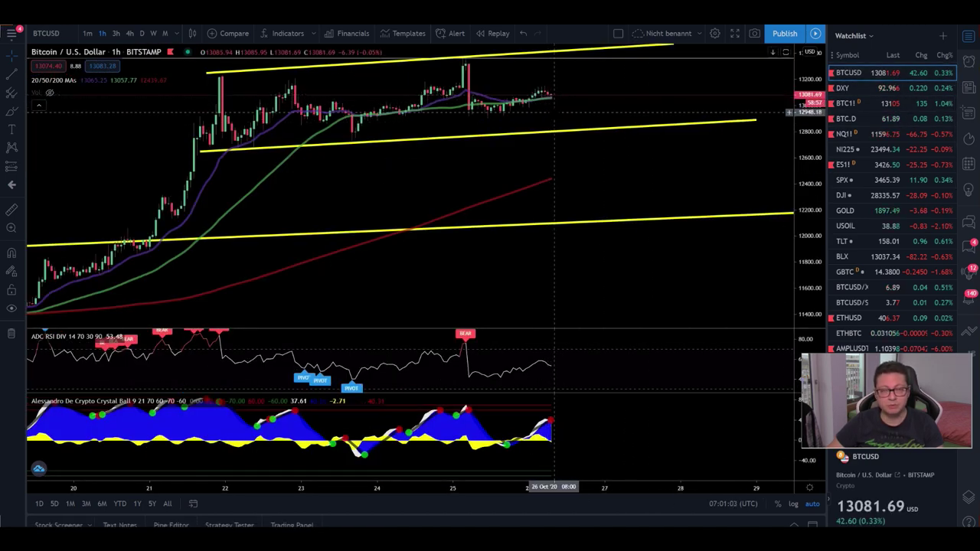
pyautogui.moveTo(598, 102); pyautogui.dragTo(593, 115)
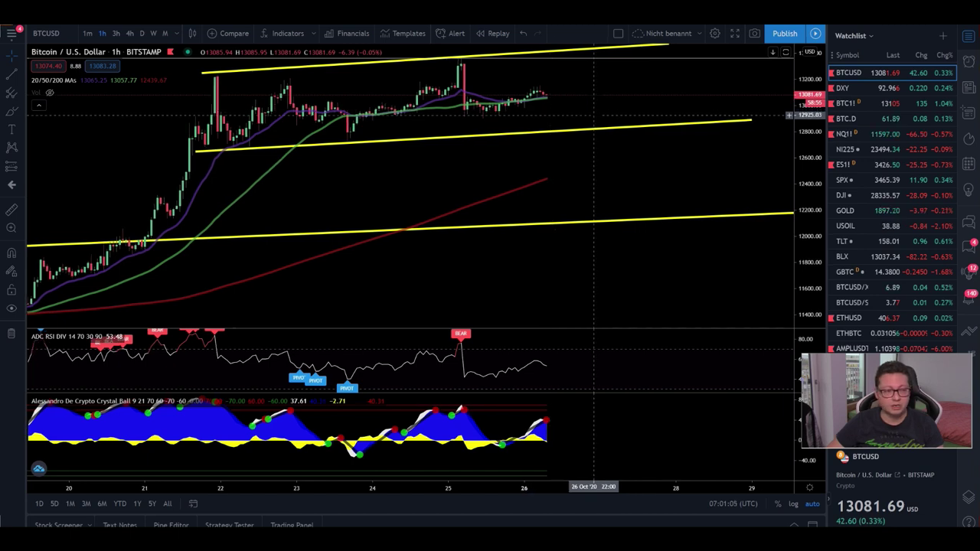
pyautogui.hotkey('ctrl', 'Tab')
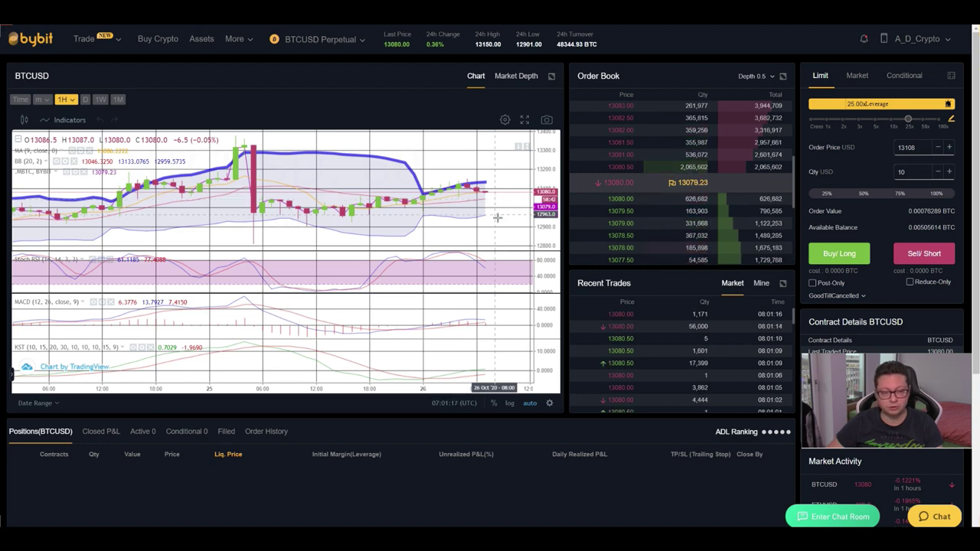
# - Zoom the Bybit BTCUSD chart out and in, then return to TradingView
pyautogui.scroll(-3, 463, 202)
pyautogui.scroll(4, 478, 203)
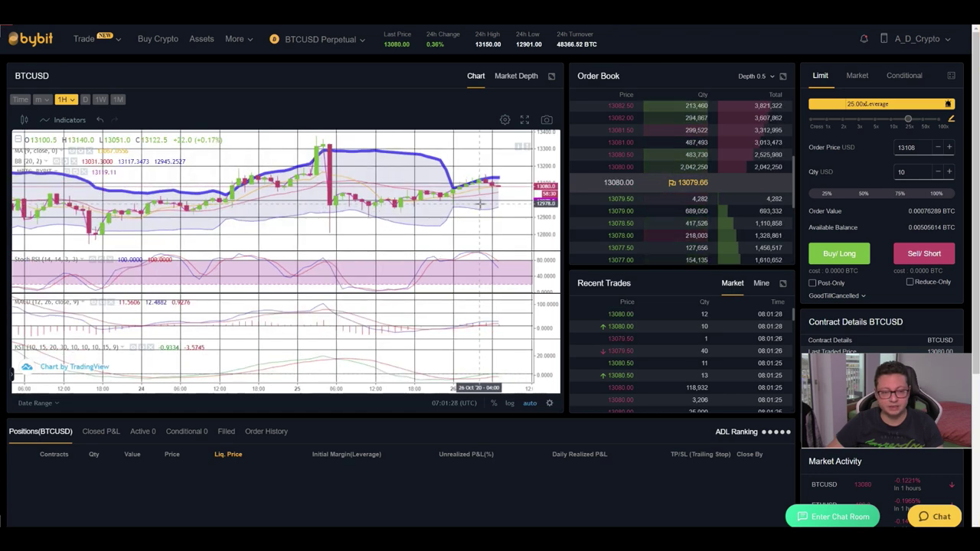
pyautogui.hotkey('alt', 'Tab')
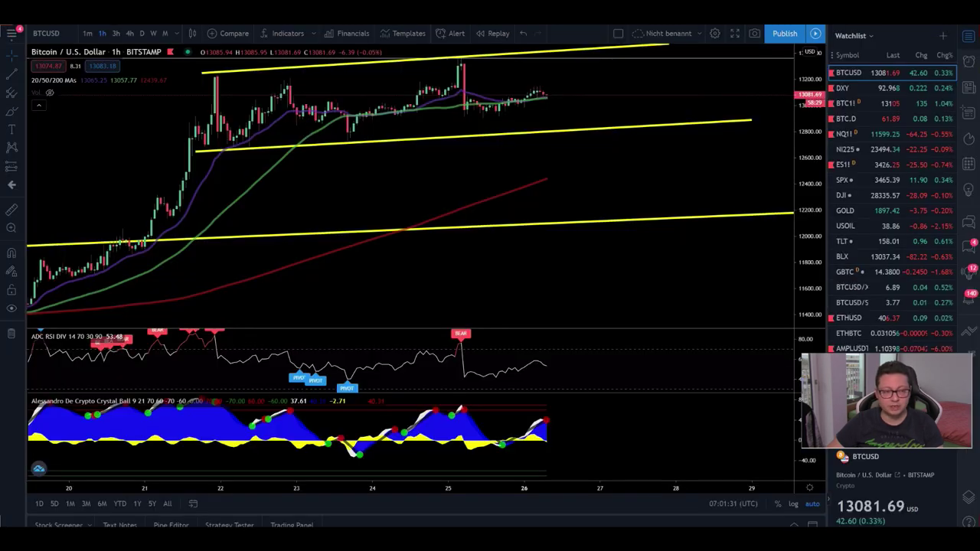
# - Set BTCUSD to 4h candles, zoom and pan to earlier dates, then open DXY
pyautogui.click(130, 34)
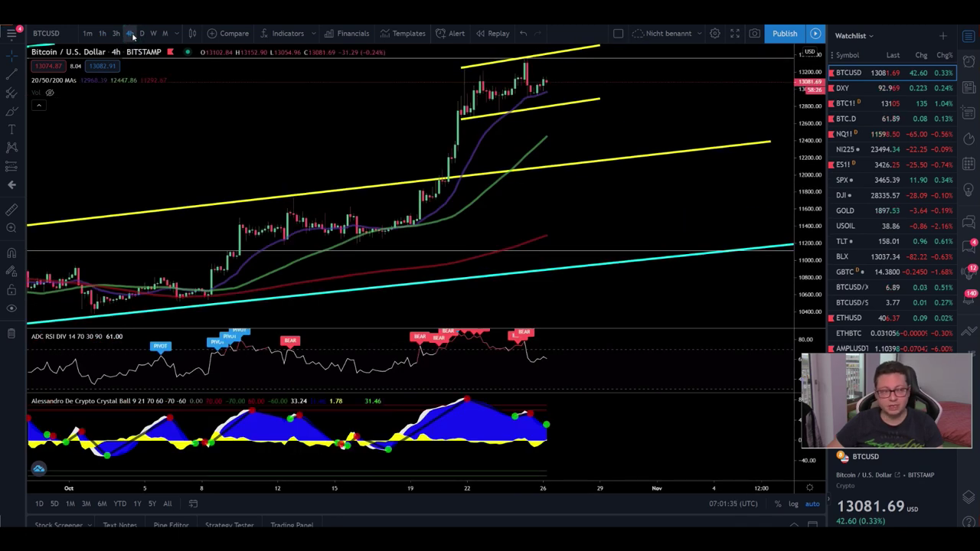
pyautogui.scroll(3, 291, 89)
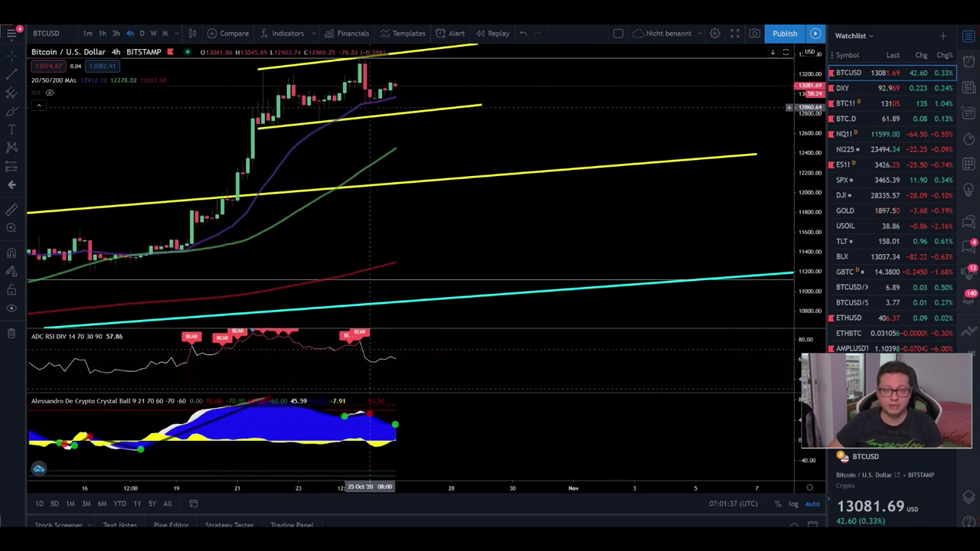
pyautogui.moveTo(451, 122); pyautogui.dragTo(626, 123)
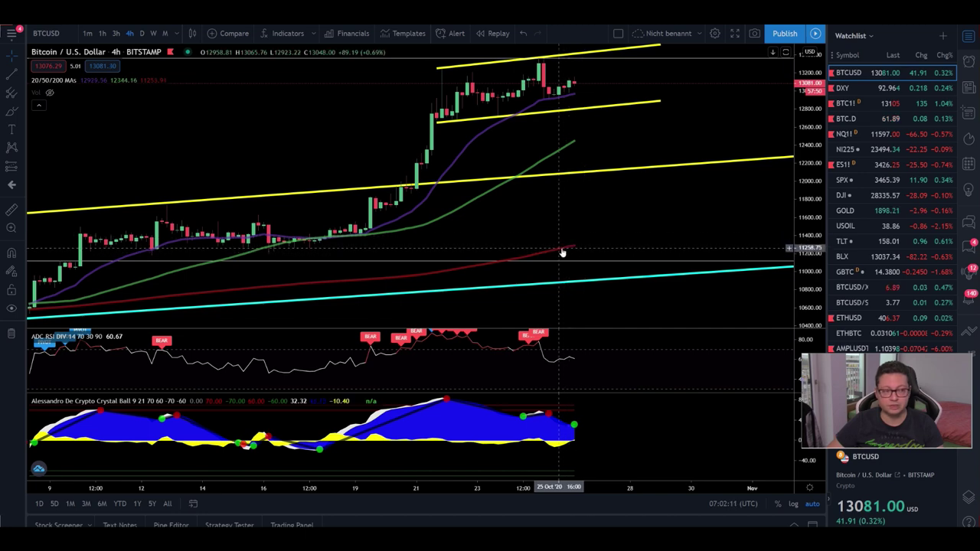
pyautogui.click(906, 89)
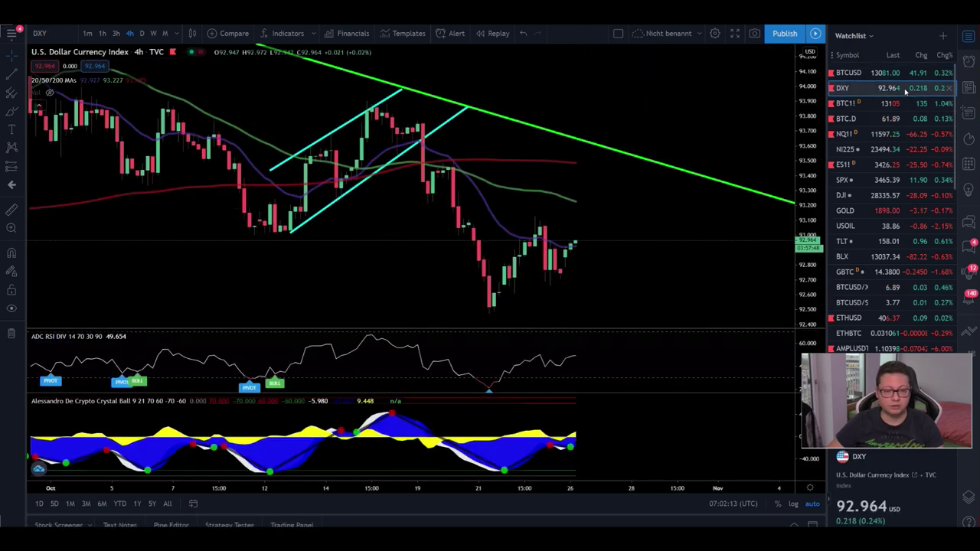
# - Zoom the 4h DXY downtrend out and back in, then open BTC1! CME futures
pyautogui.scroll(-2, 509, 281)
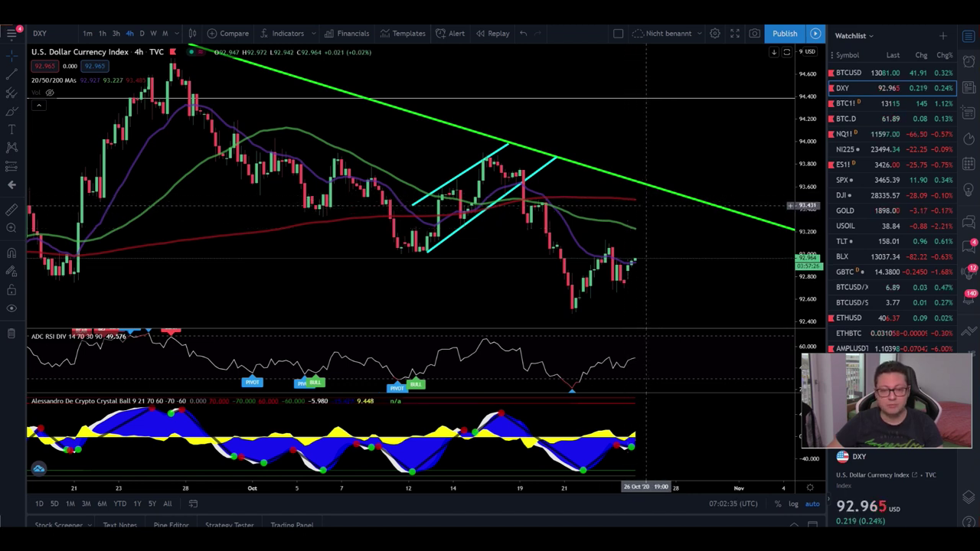
pyautogui.scroll(2, 536, 230)
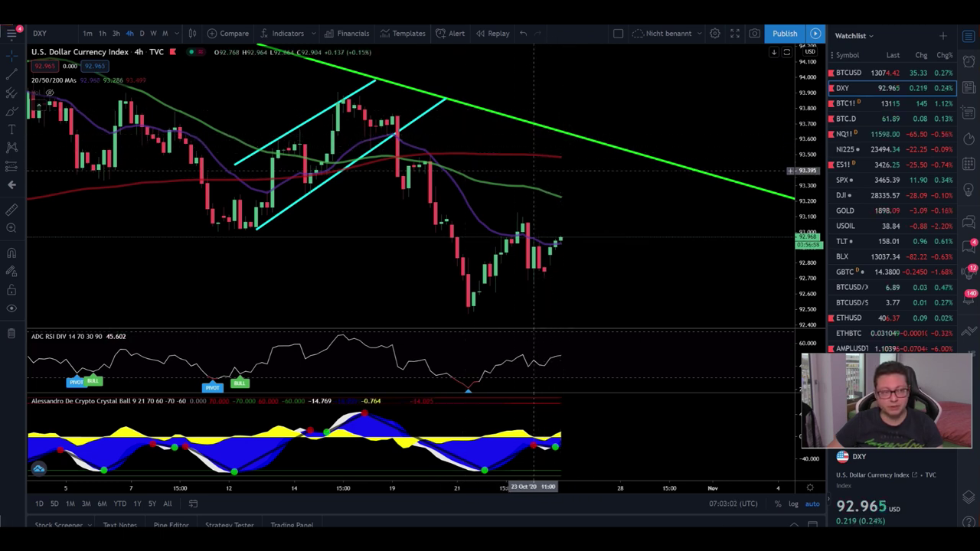
pyautogui.click(848, 106)
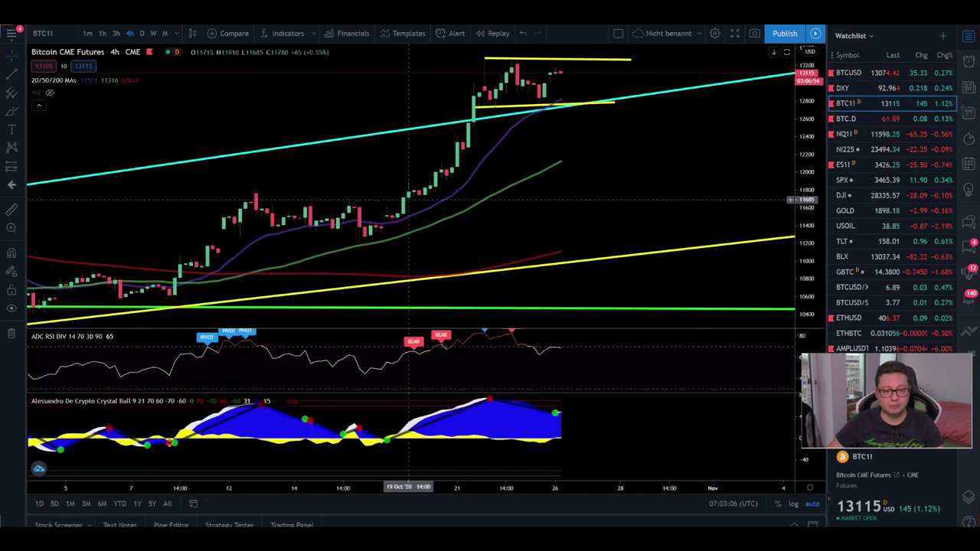
# - Zoom out and compress the BTC1! 4h price scale to reveal the yellow and cyan channels back to April
pyautogui.scroll(2, 536, 157)
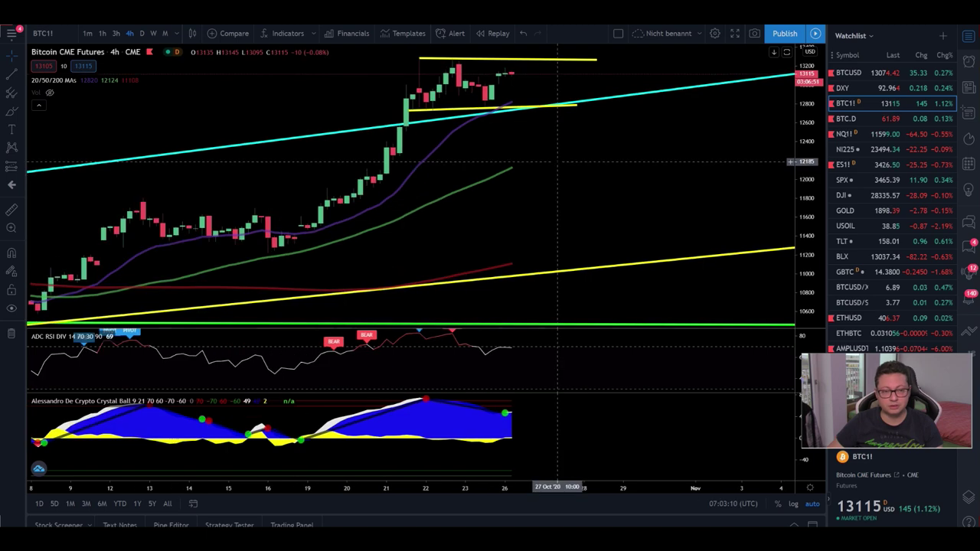
pyautogui.moveTo(531, 151); pyautogui.dragTo(651, 150)
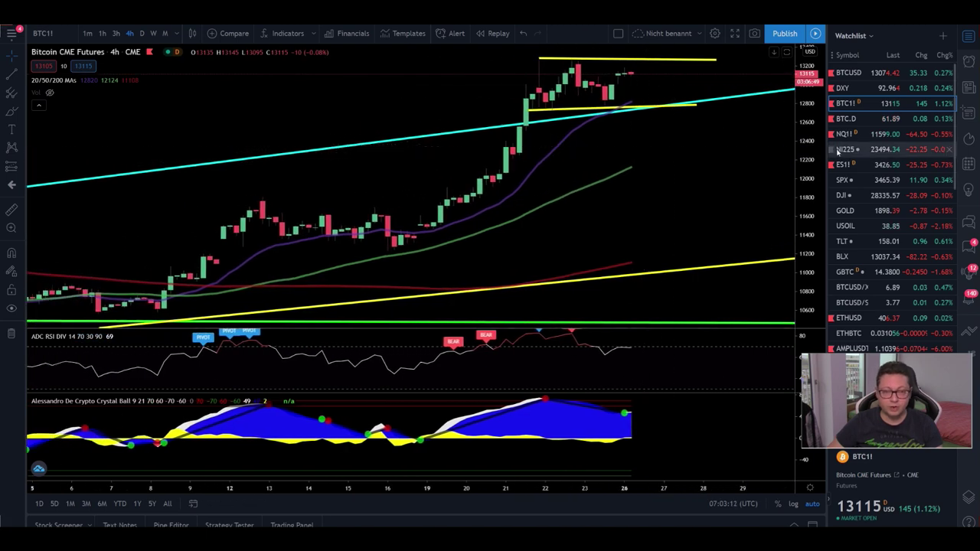
pyautogui.moveTo(813, 122); pyautogui.dragTo(808, 174)
pyautogui.moveTo(727, 161); pyautogui.dragTo(673, 187)
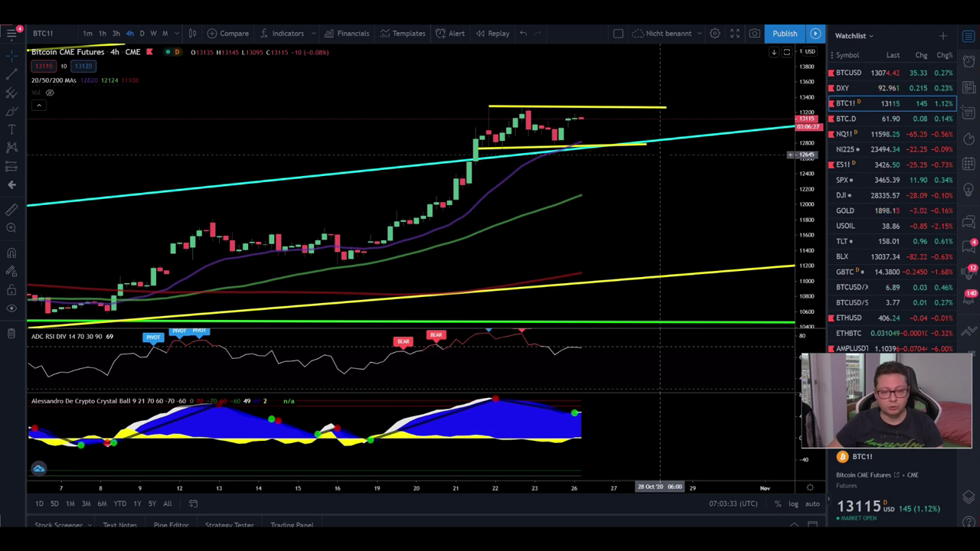
pyautogui.scroll(-5, 653, 153)
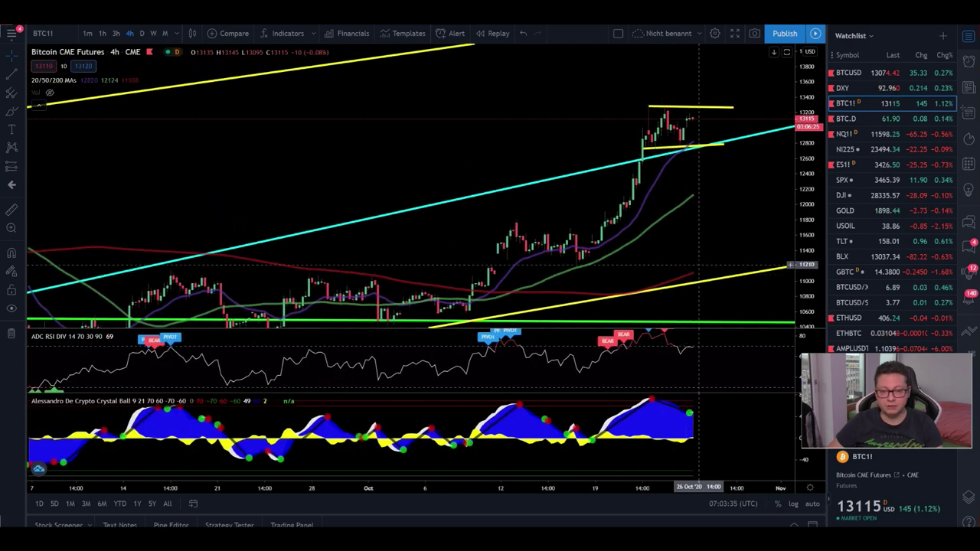
pyautogui.scroll(-3, 689, 278)
pyautogui.moveTo(800, 166); pyautogui.dragTo(796, 215)
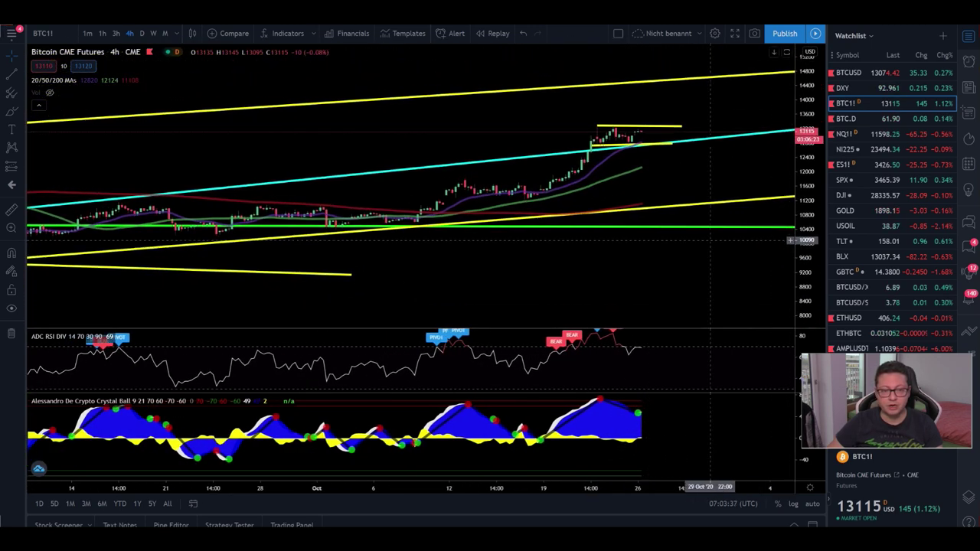
pyautogui.scroll(-5, 644, 203)
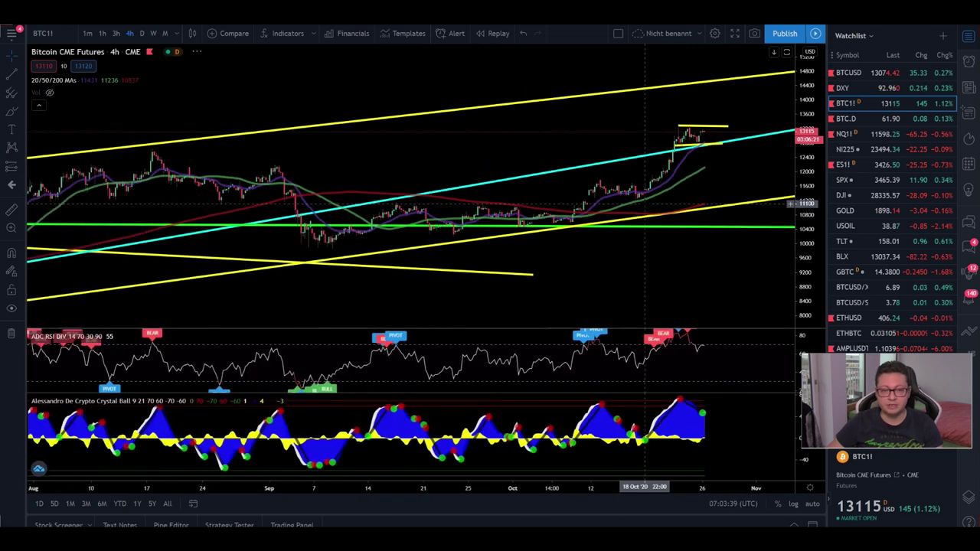
pyautogui.scroll(-4, 759, 186)
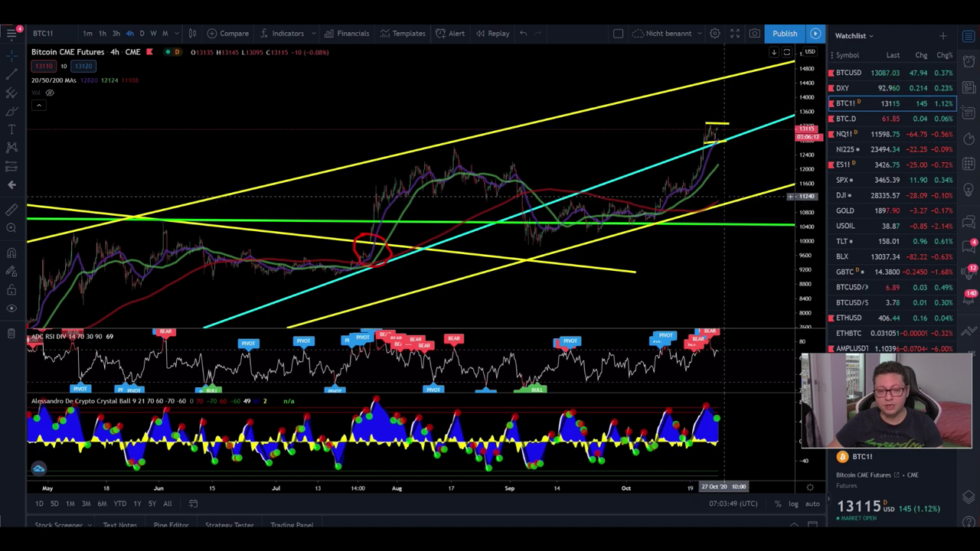
pyautogui.scroll(3, 666, 207)
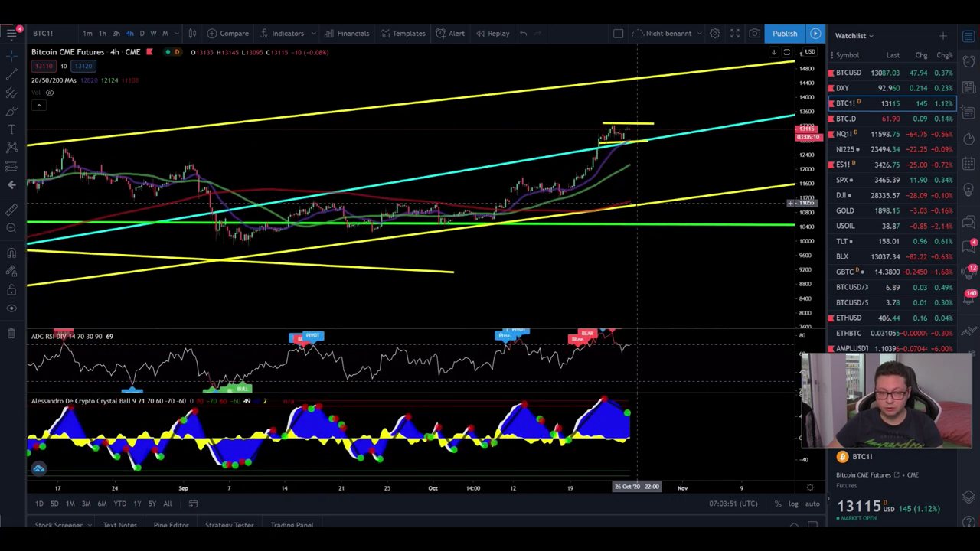
pyautogui.scroll(-4, 724, 205)
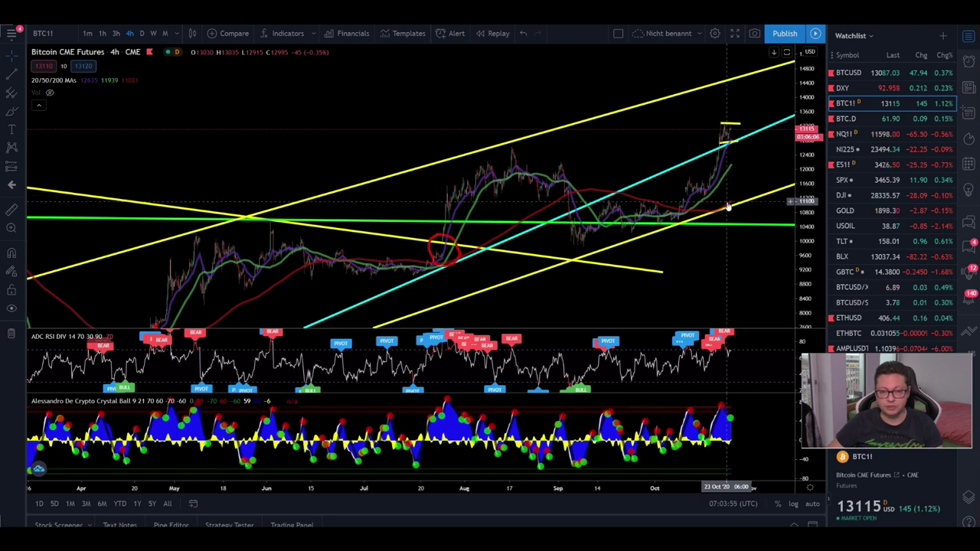
pyautogui.scroll(4, 728, 205)
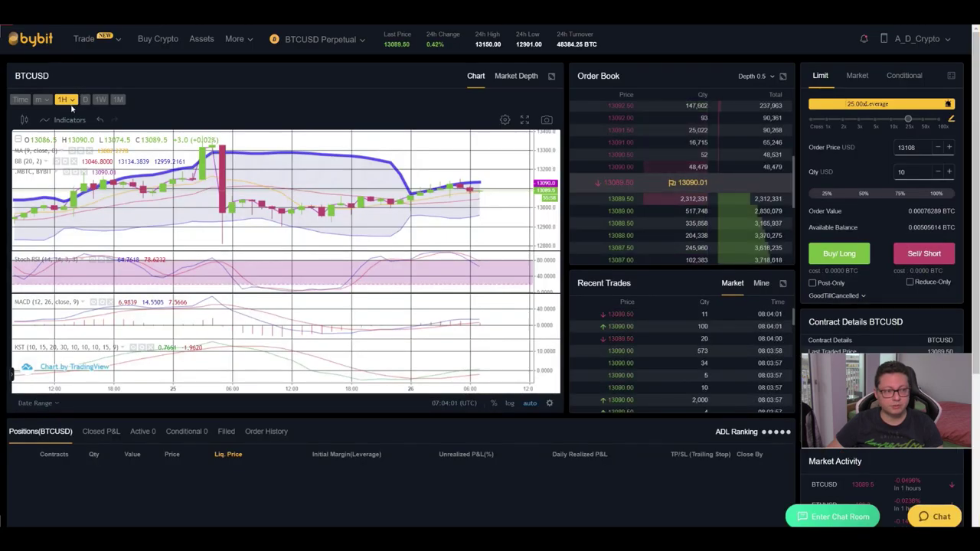
# - Set the Bybit BTCUSD perpetual chart to 4H, reset its scale to frame the last week, then return
pyautogui.click(69, 101)
pyautogui.click(55, 149)
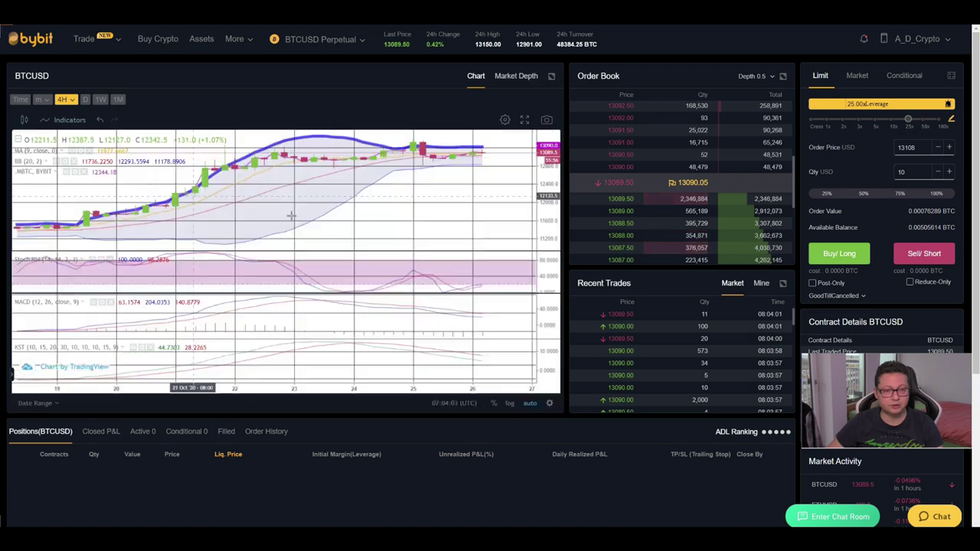
pyautogui.rightClick(549, 200)
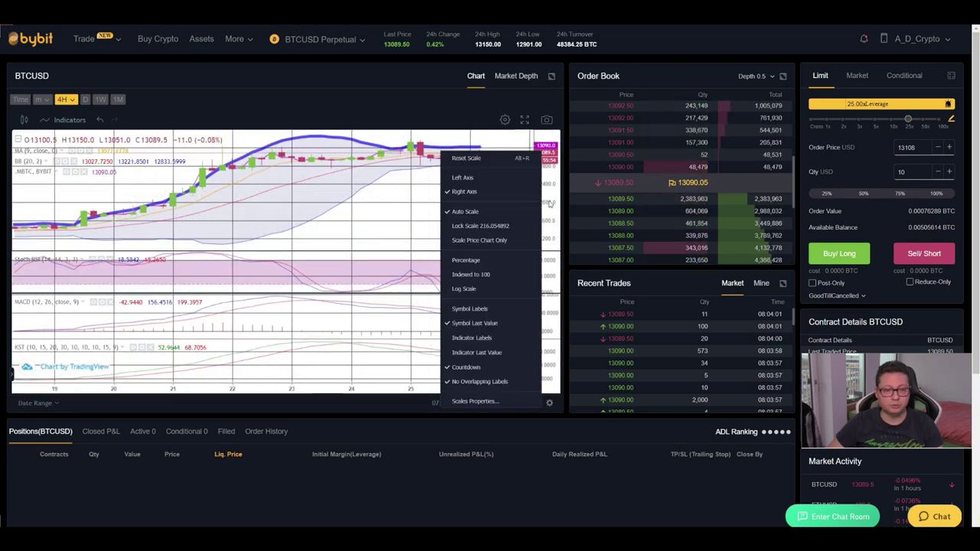
pyautogui.click(467, 157)
pyautogui.moveTo(466, 158); pyautogui.dragTo(470, 219)
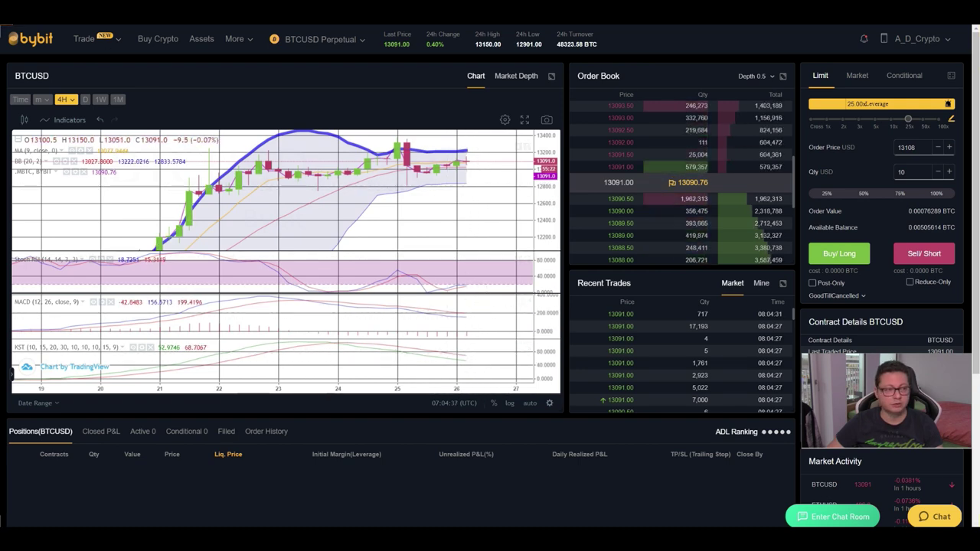
pyautogui.hotkey('alt', 'Tab')
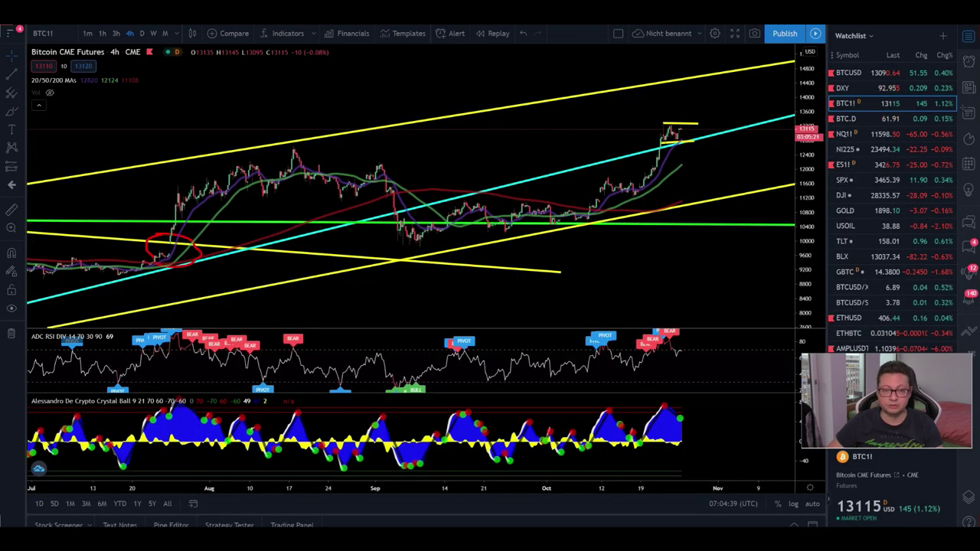
# - Show BTCUSD Bitstamp on daily (1D) candles, then move to the BTC1! CME futures daily chart
pyautogui.scroll(4, 494, 141)
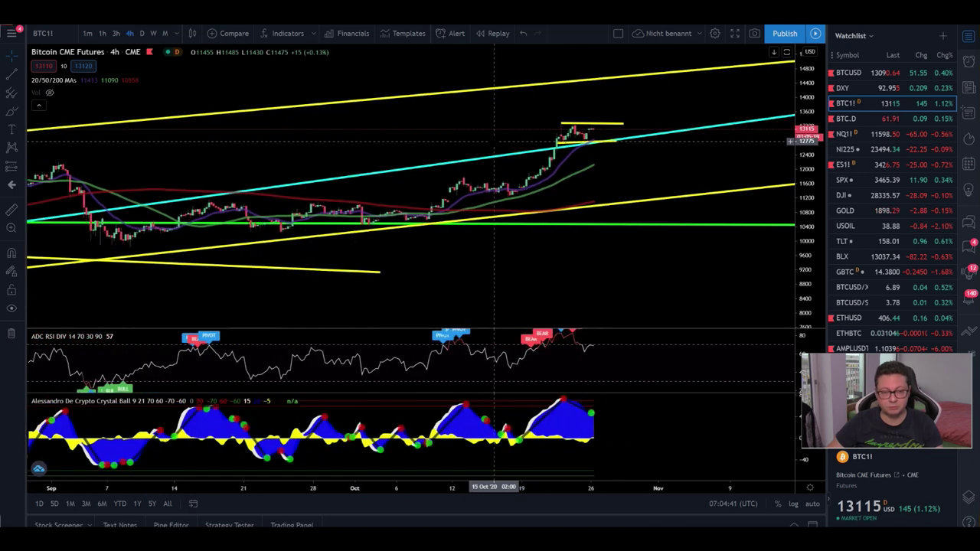
pyautogui.scroll(2, 494, 141)
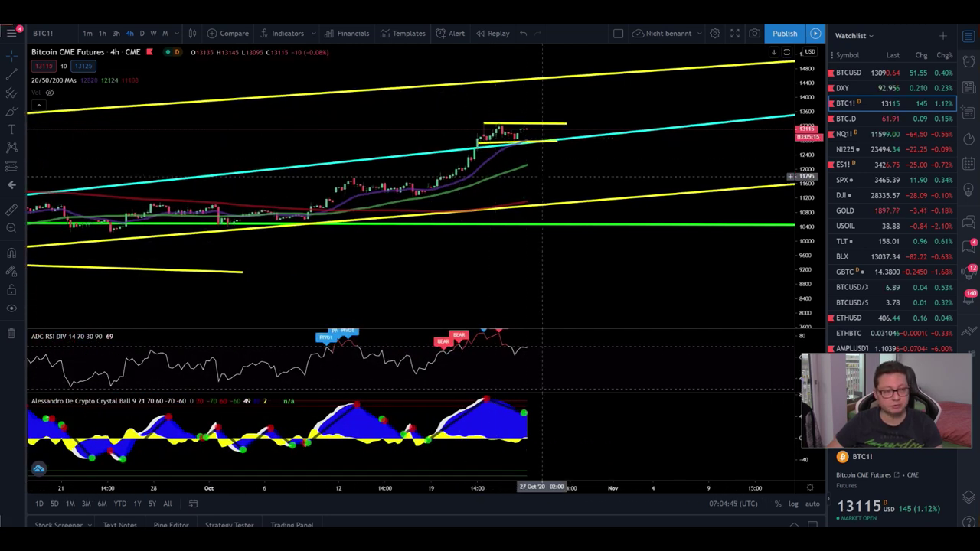
pyautogui.click(848, 73)
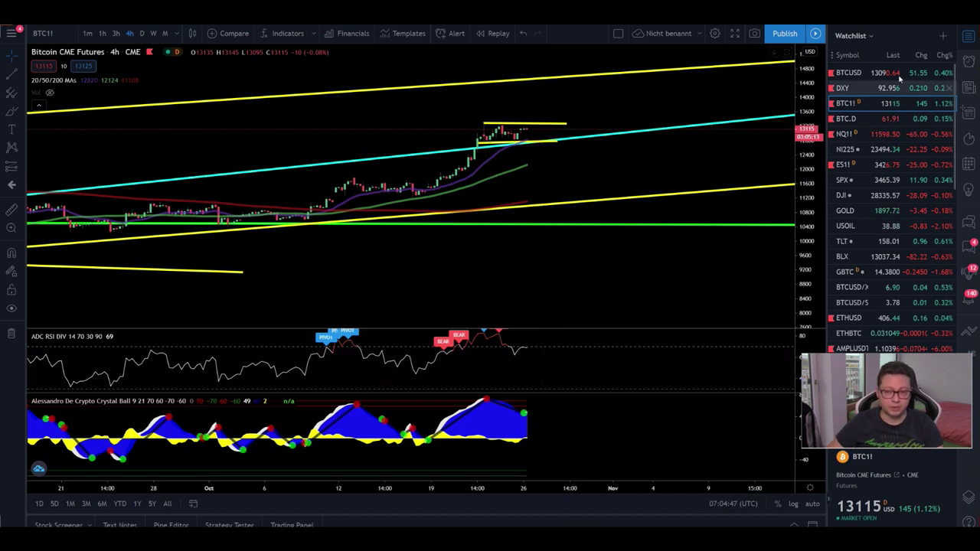
pyautogui.click(142, 33)
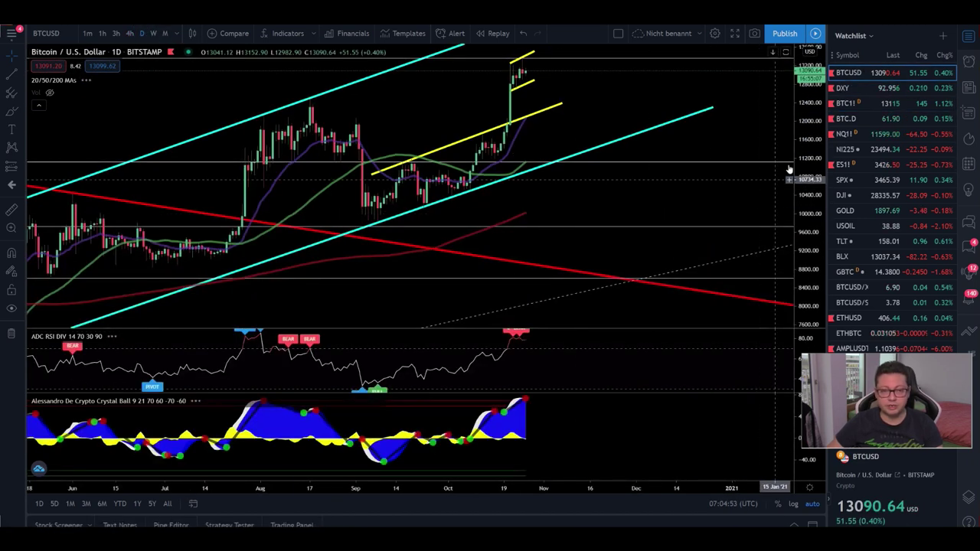
pyautogui.moveTo(528, 90); pyautogui.dragTo(590, 148)
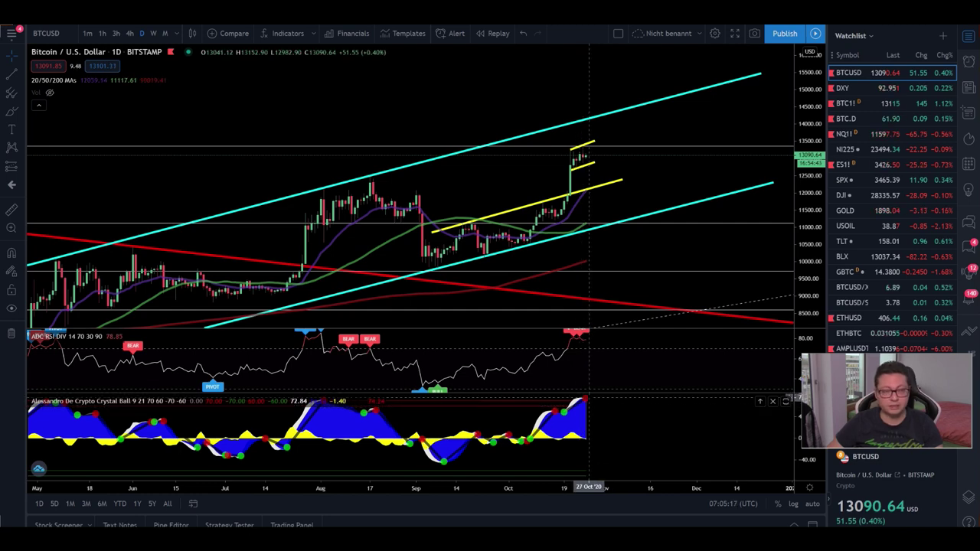
pyautogui.press('Down')
pyautogui.press('Down')
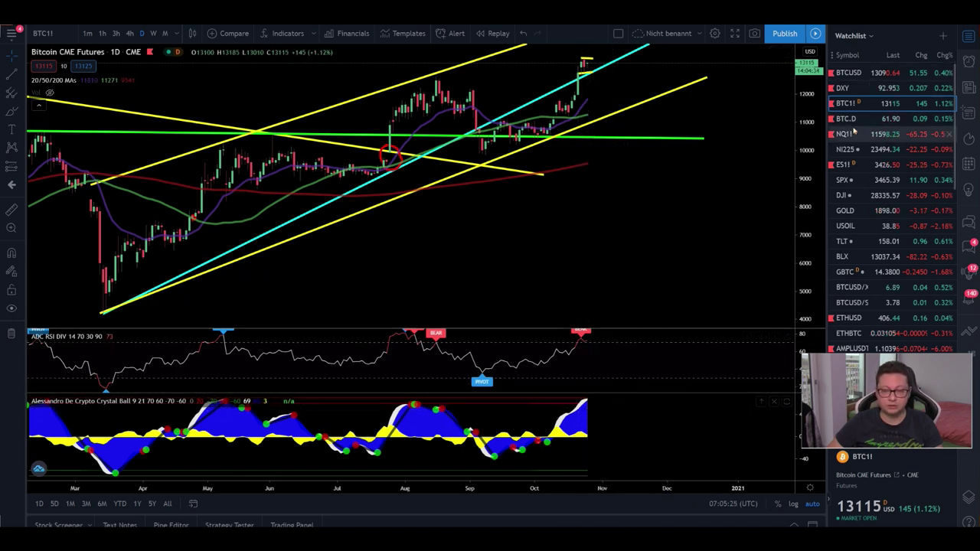
# - Re-range the BTCUSD daily chart, then open DXY and frame its falling green wedge
pyautogui.click(884, 73)
pyautogui.moveTo(648, 102); pyautogui.dragTo(651, 210)
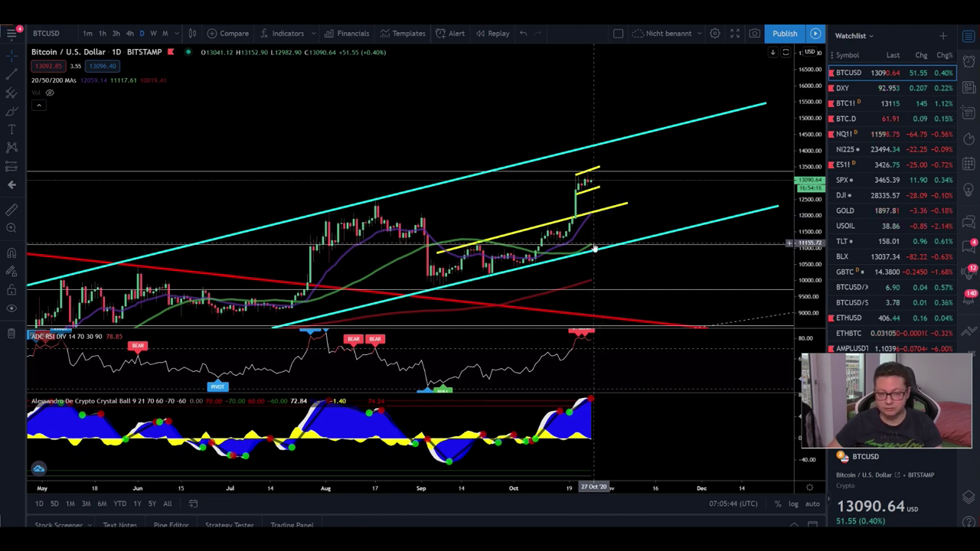
pyautogui.moveTo(658, 262); pyautogui.dragTo(650, 231)
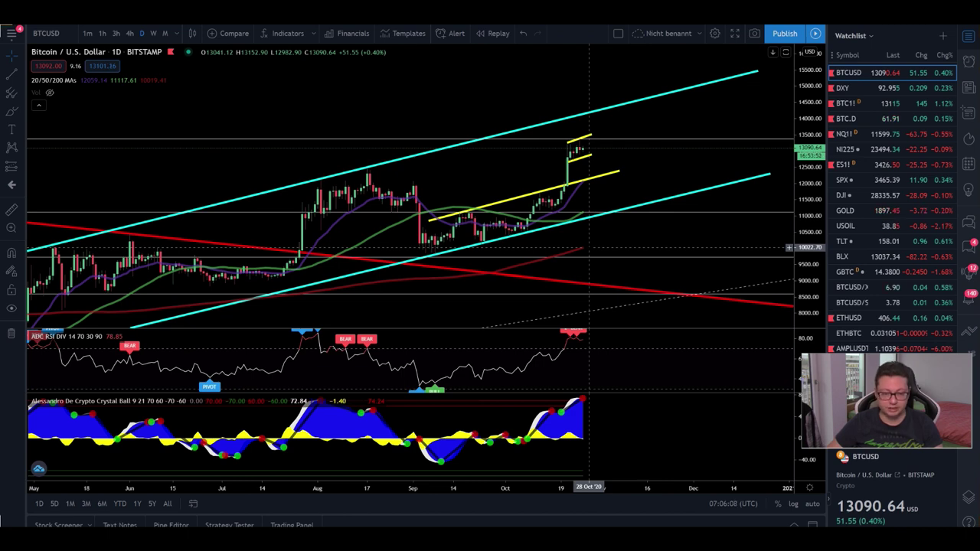
pyautogui.click(842, 88)
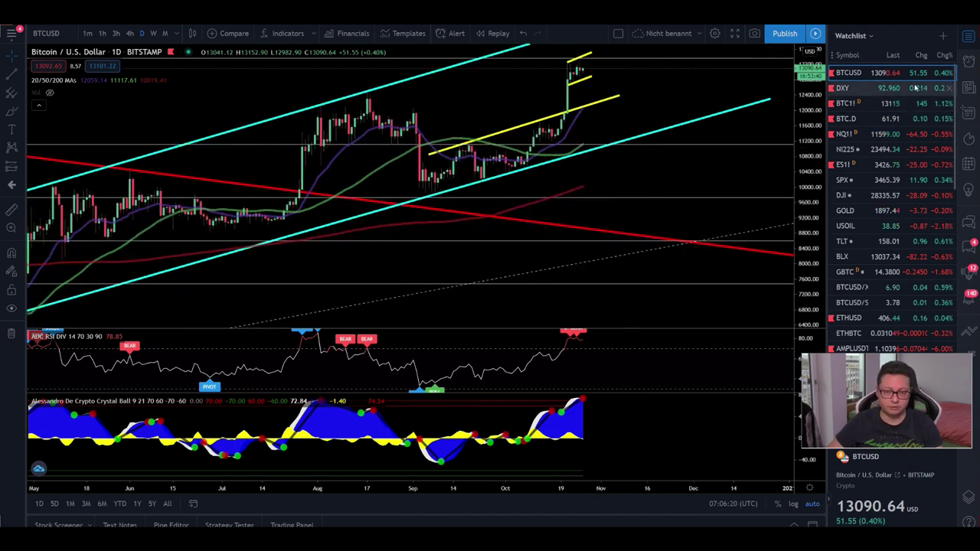
pyautogui.moveTo(578, 280); pyautogui.dragTo(575, 182)
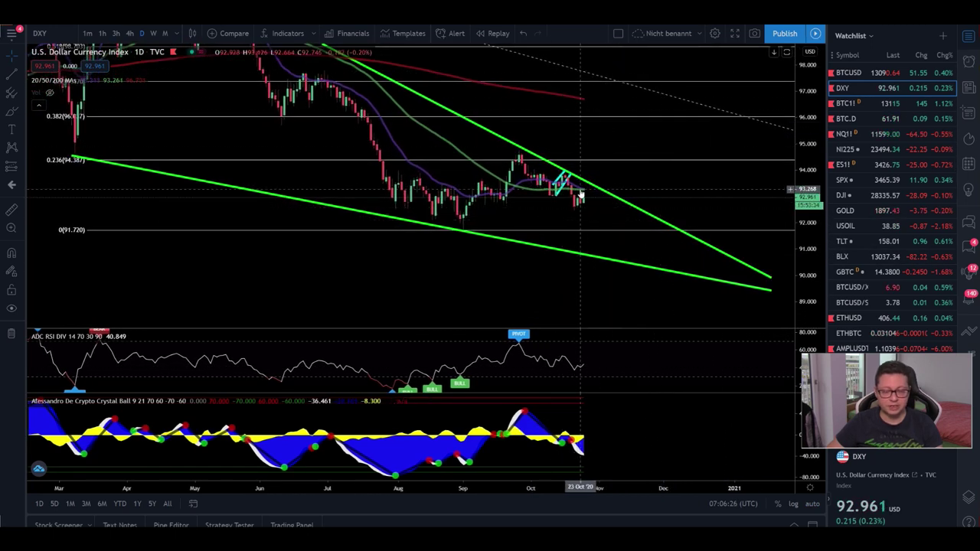
# - Zoom out the DXY wedge chart, then select BTCUSD in the watchlist
pyautogui.scroll(-6, 582, 196)
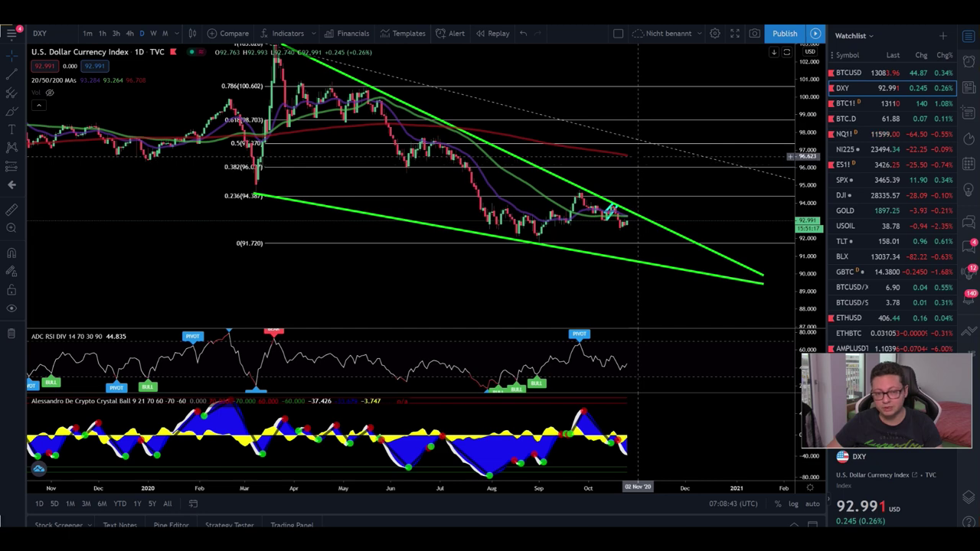
pyautogui.press('Up')
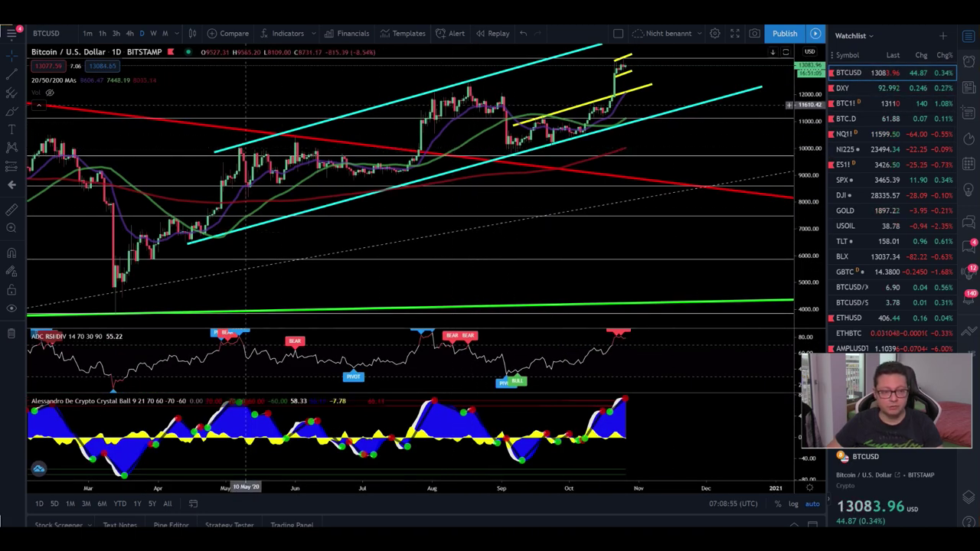
# - Glance at the Bybit page and pan the daily BTCUSD chart to leave room on the right
pyautogui.hotkey('ctrl', 'Tab')
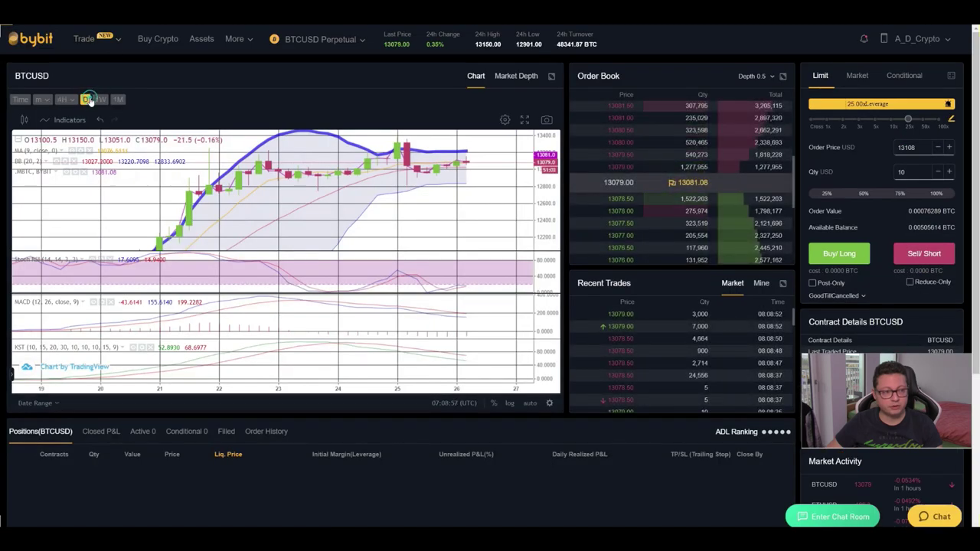
pyautogui.scroll(-5, 482, 216)
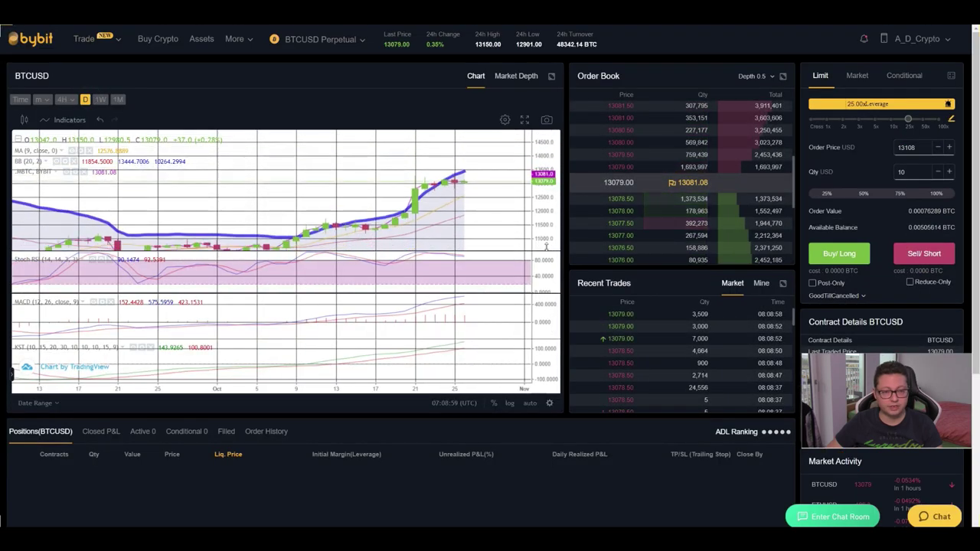
pyautogui.moveTo(497, 225); pyautogui.dragTo(448, 189)
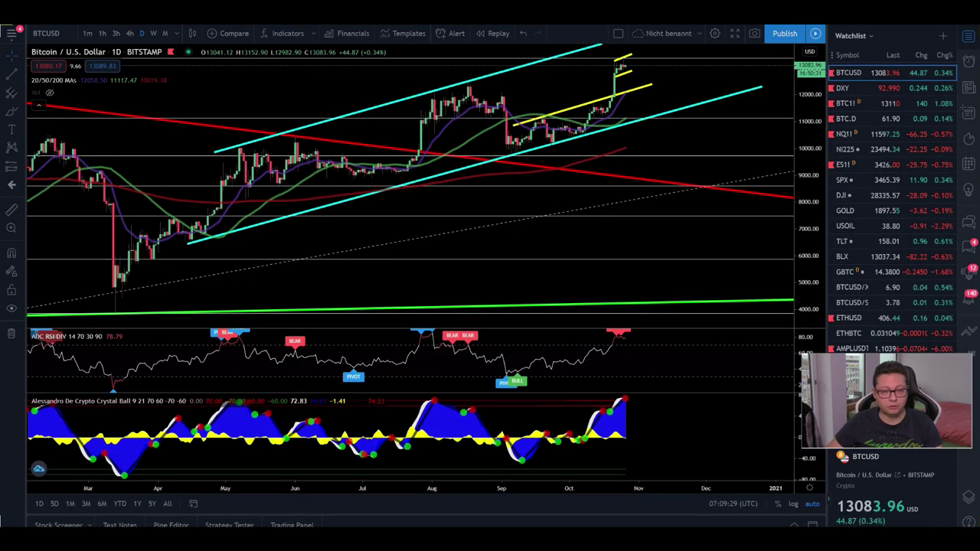
# - Switch BTCUSD to weekly (1W) candles, compare with BTC1! CME futures, then return to BTCUSD
pyautogui.click(150, 34)
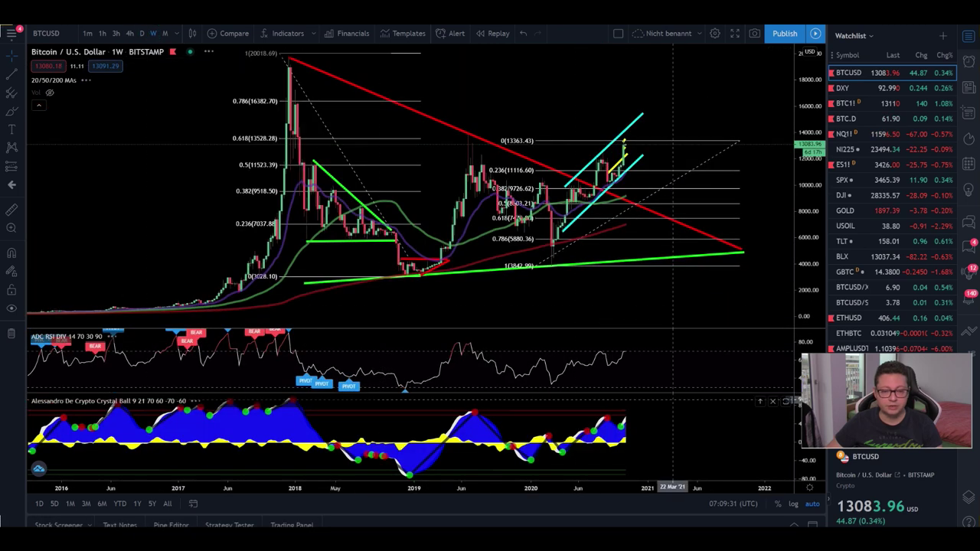
pyautogui.scroll(5, 469, 230)
pyautogui.scroll(2, 467, 229)
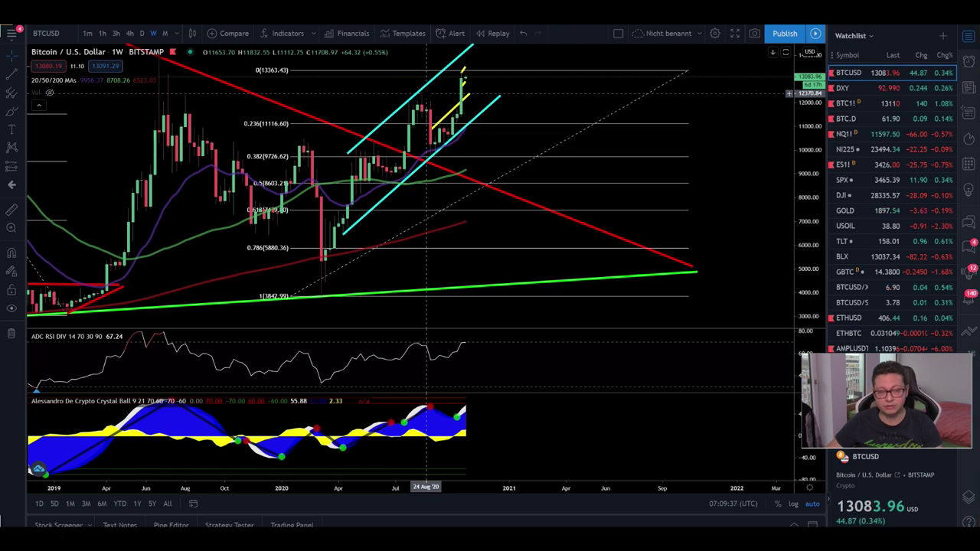
pyautogui.scroll(-3, 427, 92)
pyautogui.press('Down')
pyautogui.press('Down')
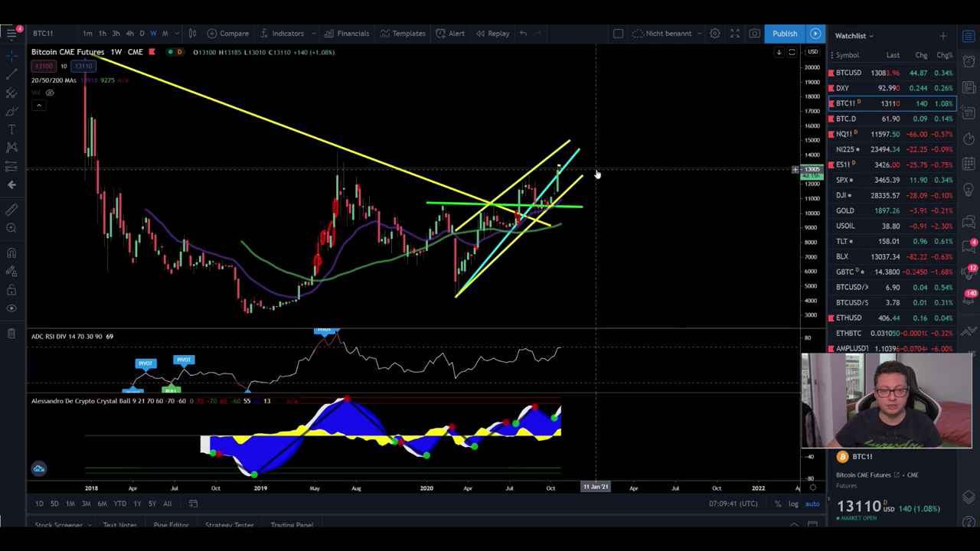
pyautogui.click(870, 75)
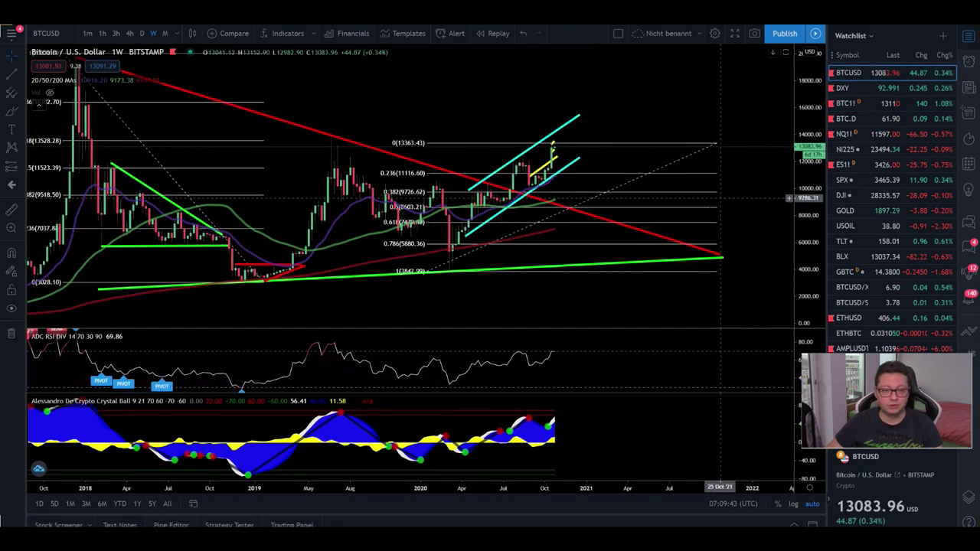
pyautogui.scroll(-2, 704, 214)
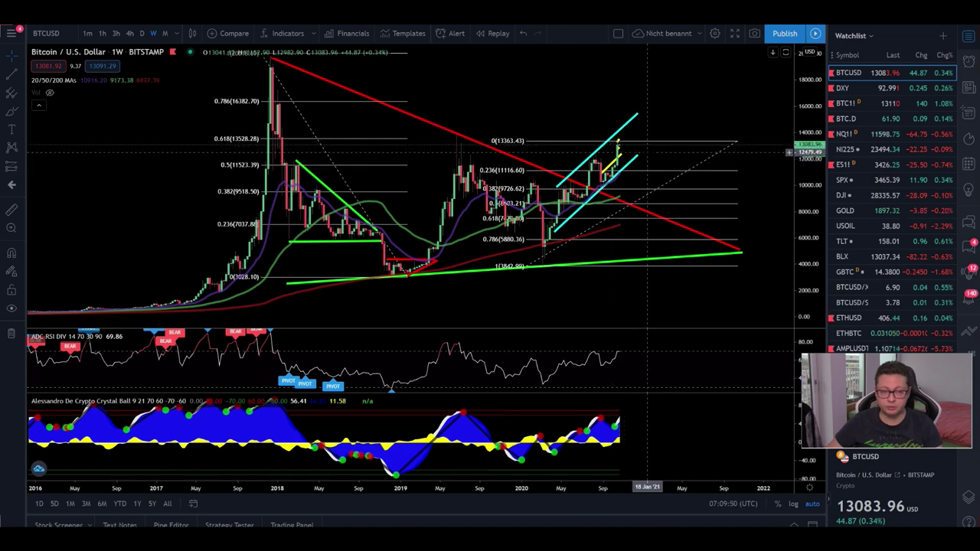
pyautogui.scroll(-1, 515, 187)
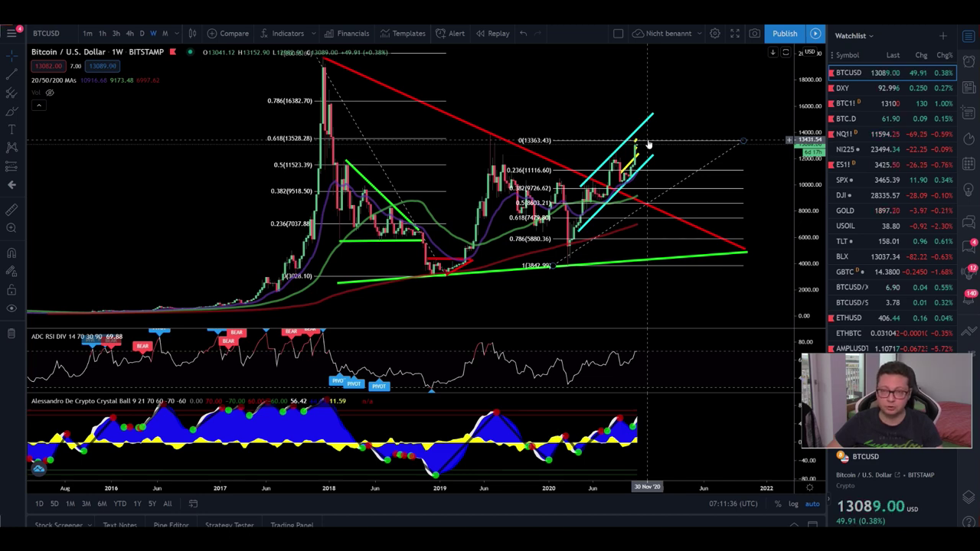
# - Inspect the weekly BTCUSD channel and Fibonacci levels back to 2017, then switch to the Bybit window
pyautogui.scroll(5, 570, 145)
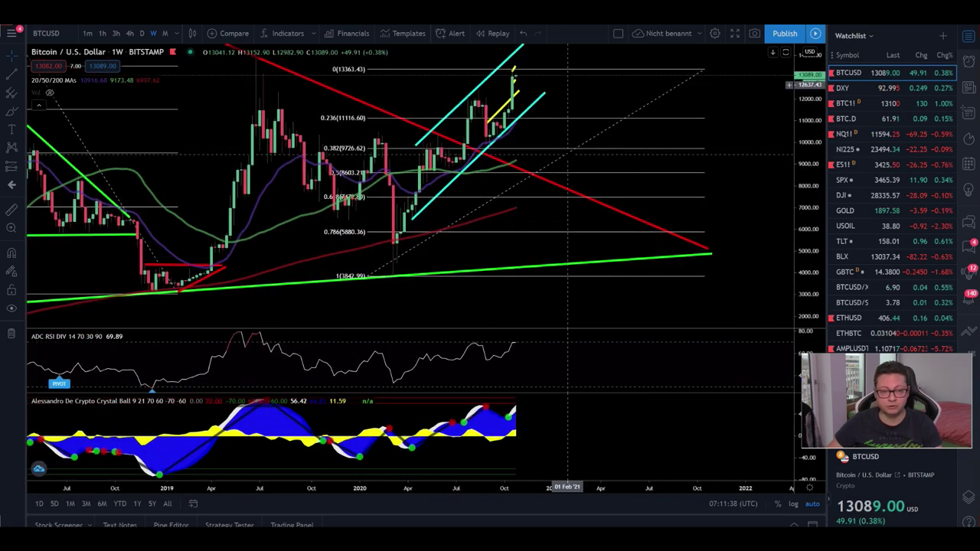
pyautogui.moveTo(572, 97); pyautogui.dragTo(710, 102)
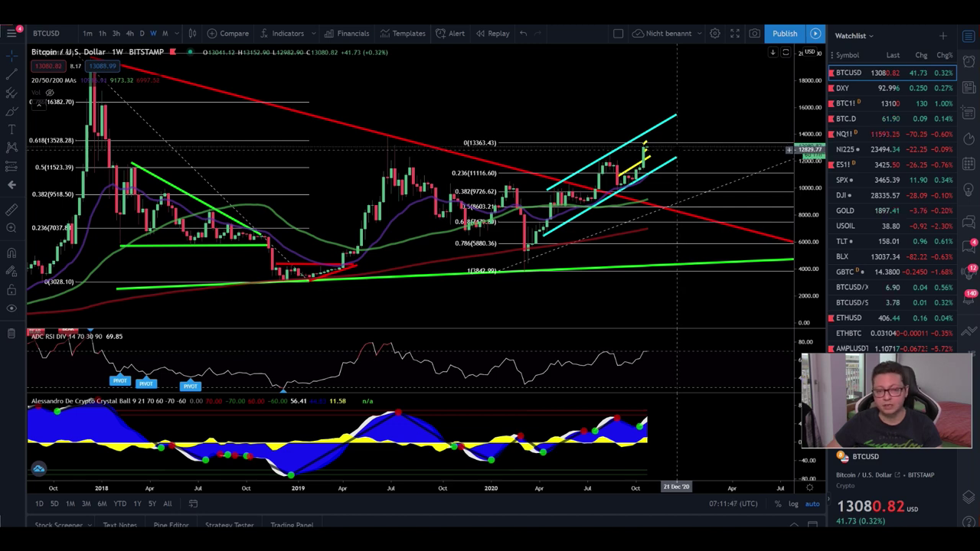
pyautogui.scroll(3, 651, 153)
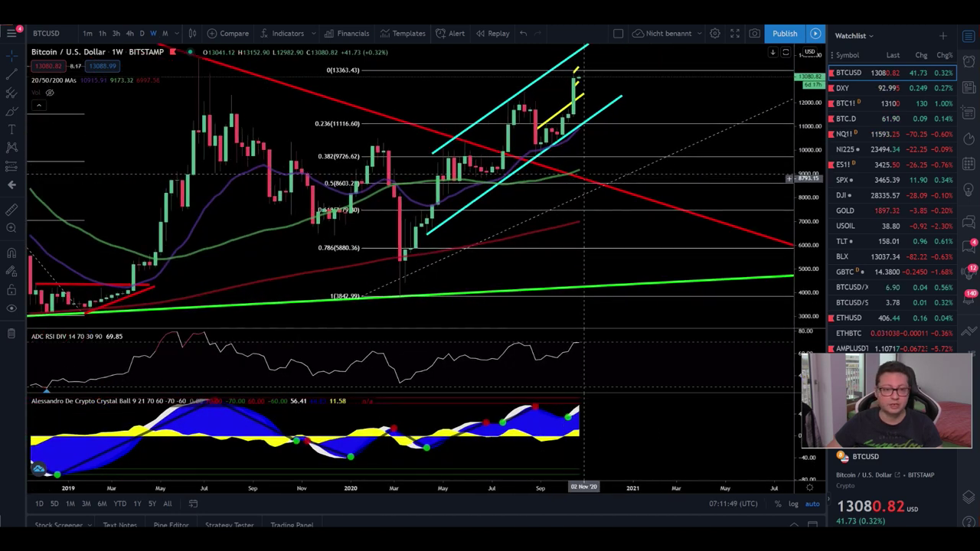
pyautogui.scroll(3, 582, 165)
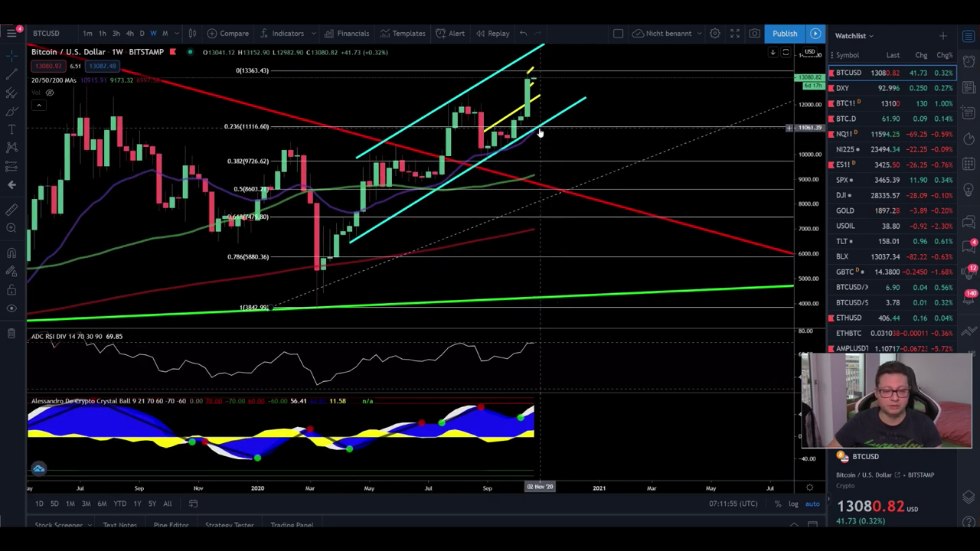
pyautogui.scroll(-3, 540, 134)
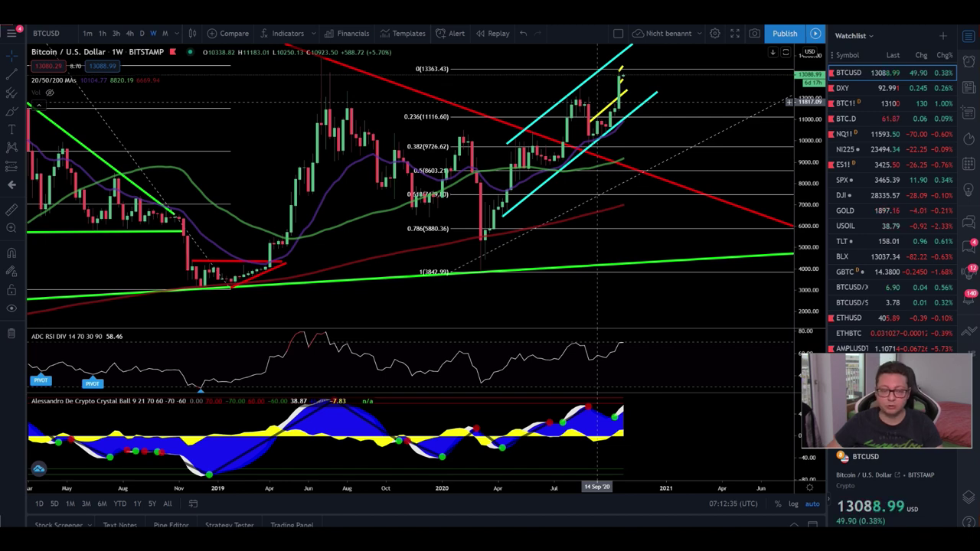
pyautogui.scroll(2, 596, 96)
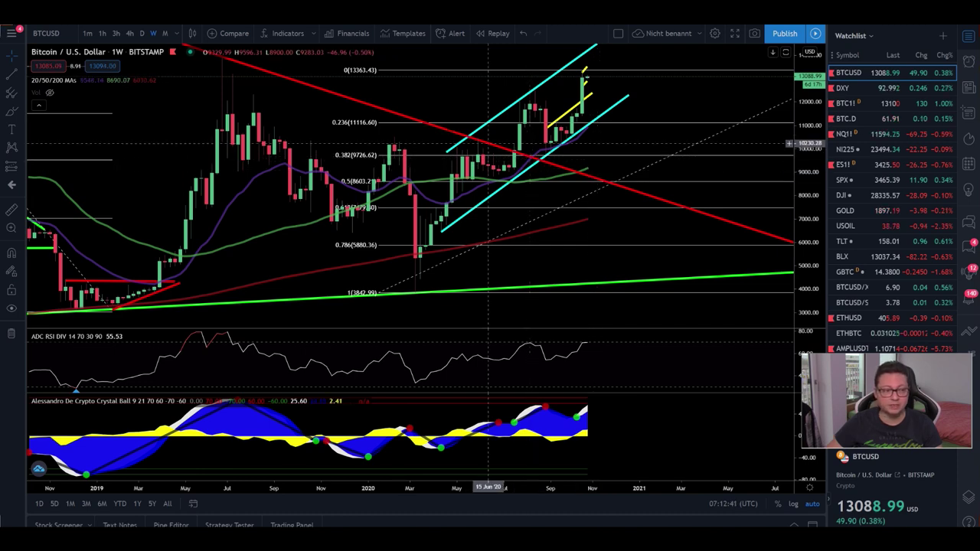
pyautogui.hotkey('alt', 'Tab')
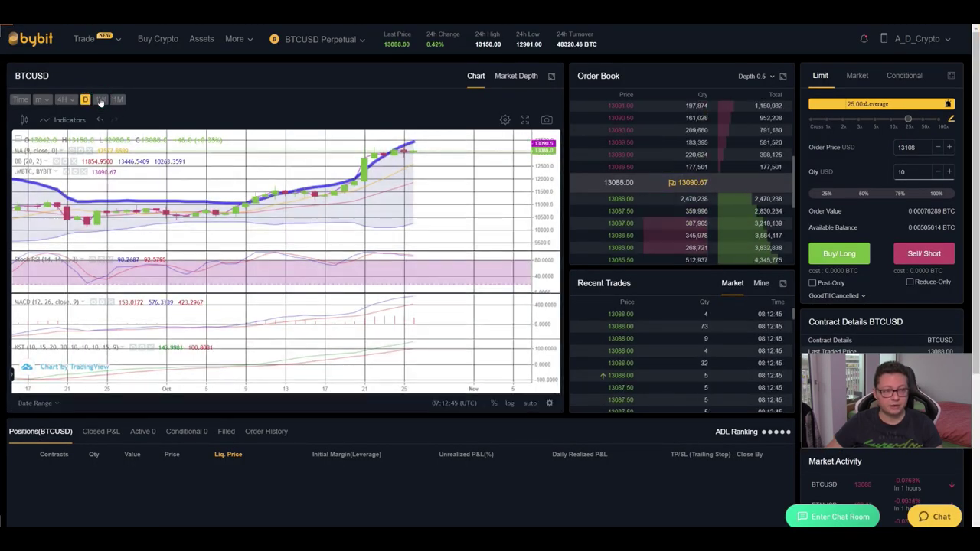
# - Set the Bybit BTCUSD perpetual chart to 1W candles, centre recent bars, then return to TradingView
pyautogui.click(101, 100)
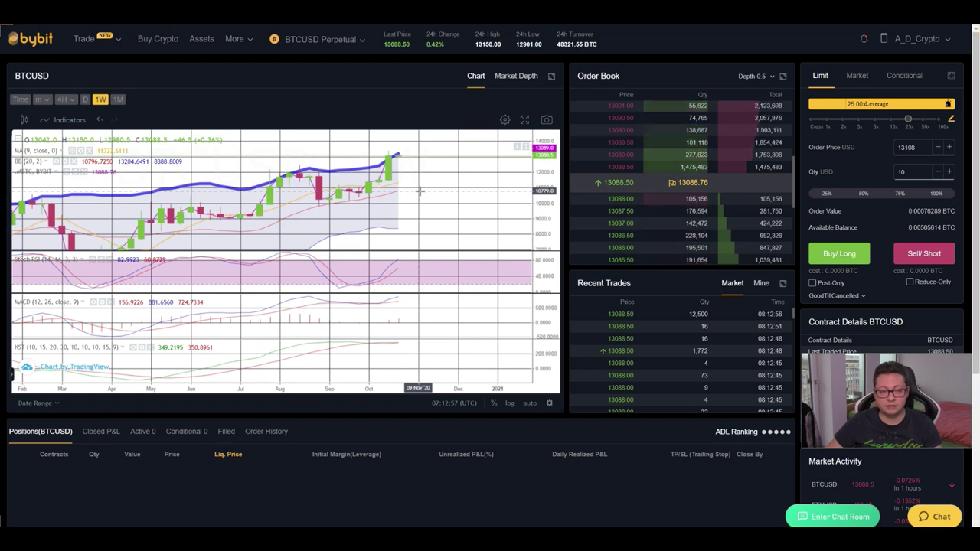
pyautogui.moveTo(420, 191); pyautogui.dragTo(418, 176)
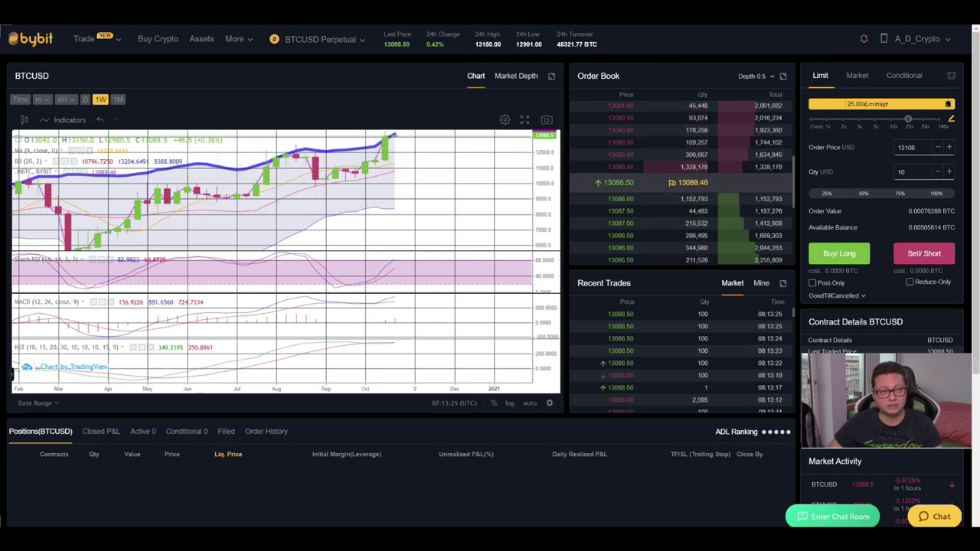
pyautogui.hotkey('alt', 'Tab')
# - Zoom the weekly BTCUSD Bitstamp chart, then switch it to monthly (M) candles
pyautogui.scroll(-1, 566, 178)
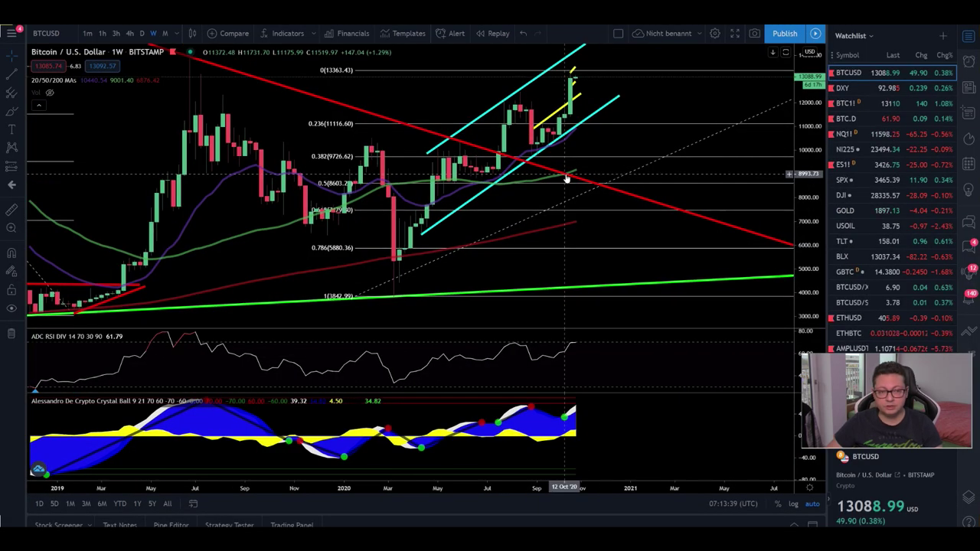
pyautogui.scroll(-3, 566, 179)
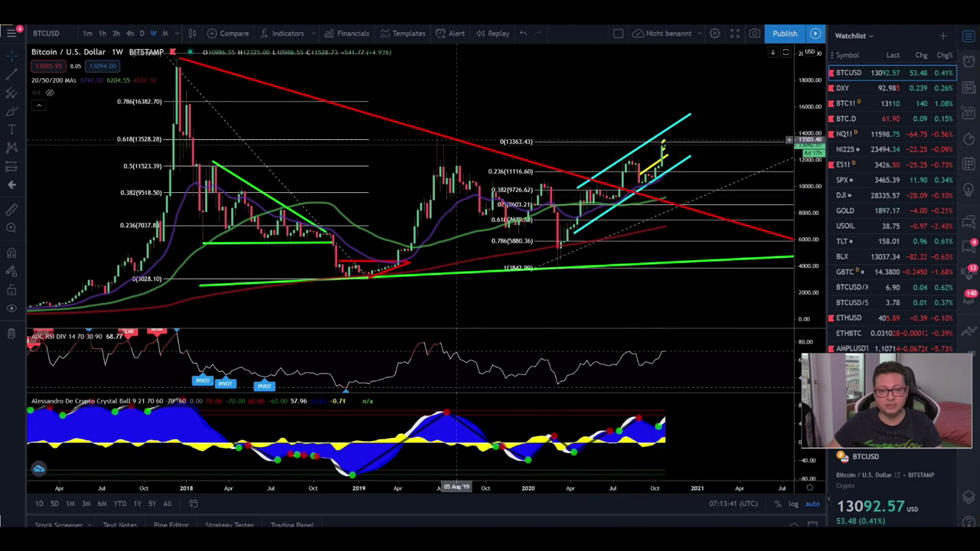
pyautogui.scroll(2, 542, 184)
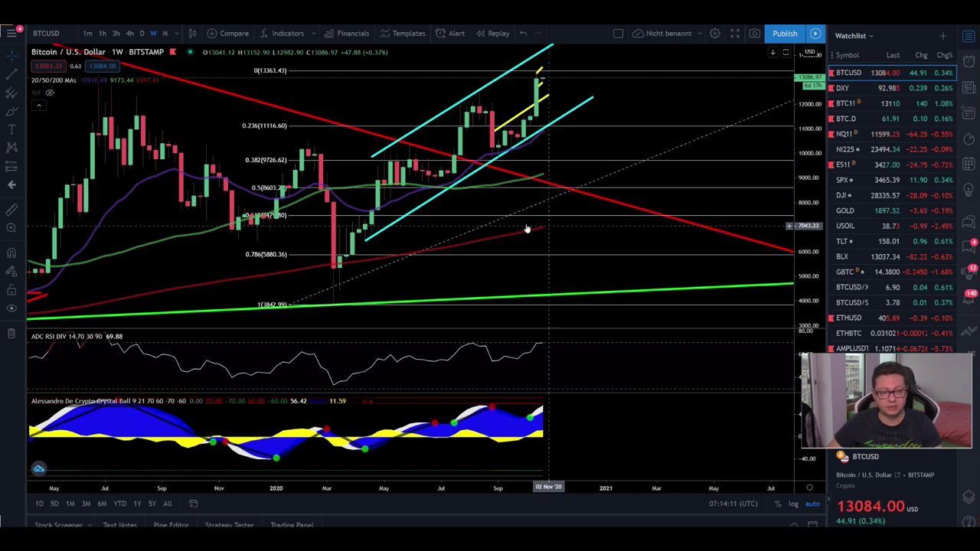
pyautogui.click(165, 33)
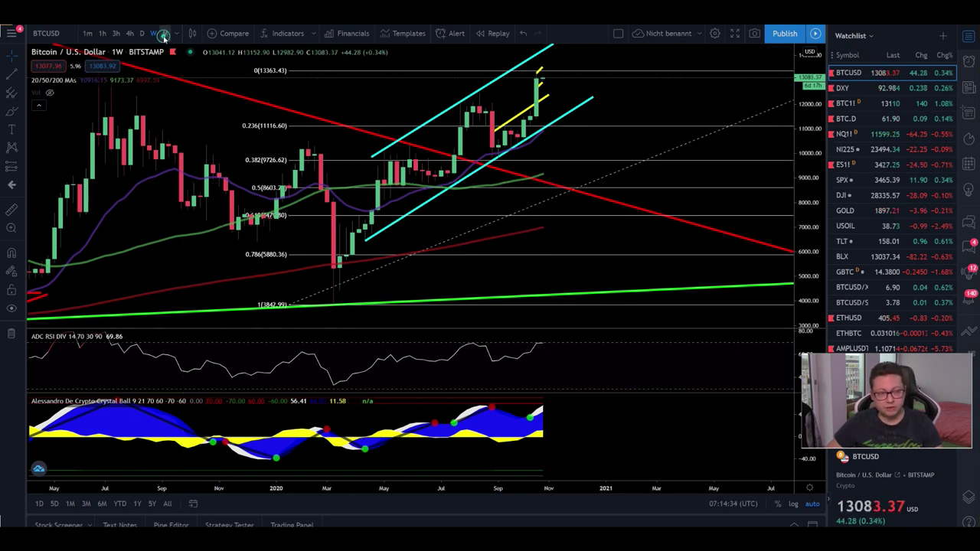
pyautogui.scroll(1, 335, 200)
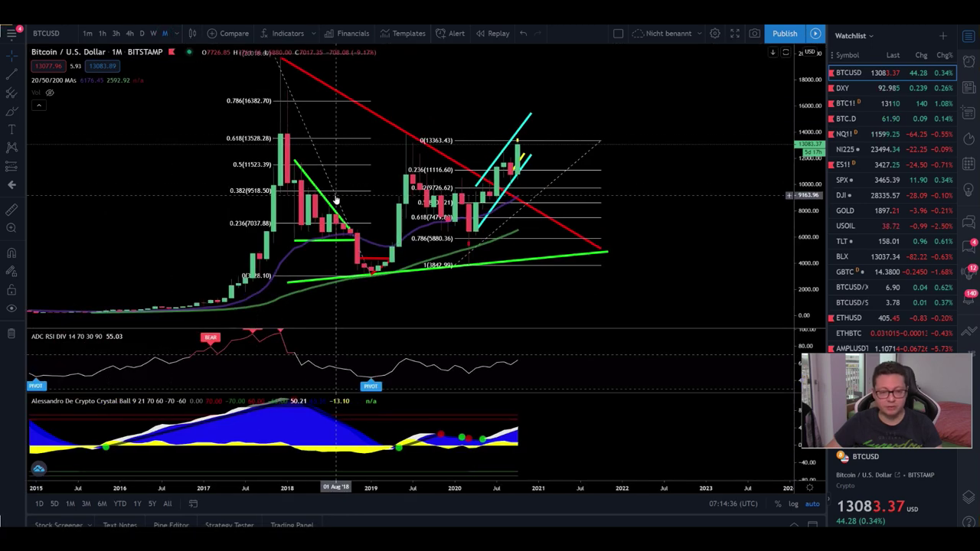
pyautogui.scroll(1, 336, 201)
pyautogui.moveTo(435, 153); pyautogui.dragTo(616, 107)
pyautogui.scroll(2, 633, 220)
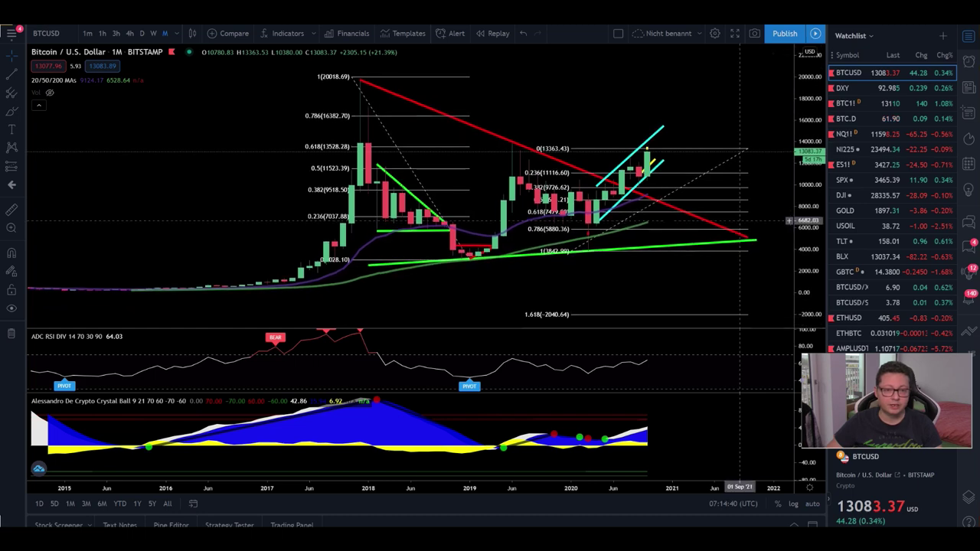
pyautogui.scroll(2, 480, 132)
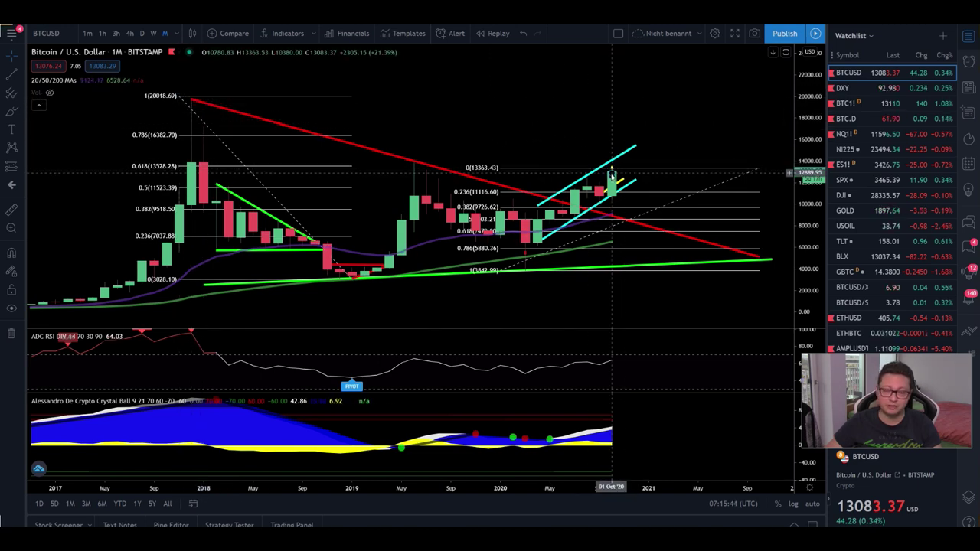
pyautogui.scroll(2, 611, 176)
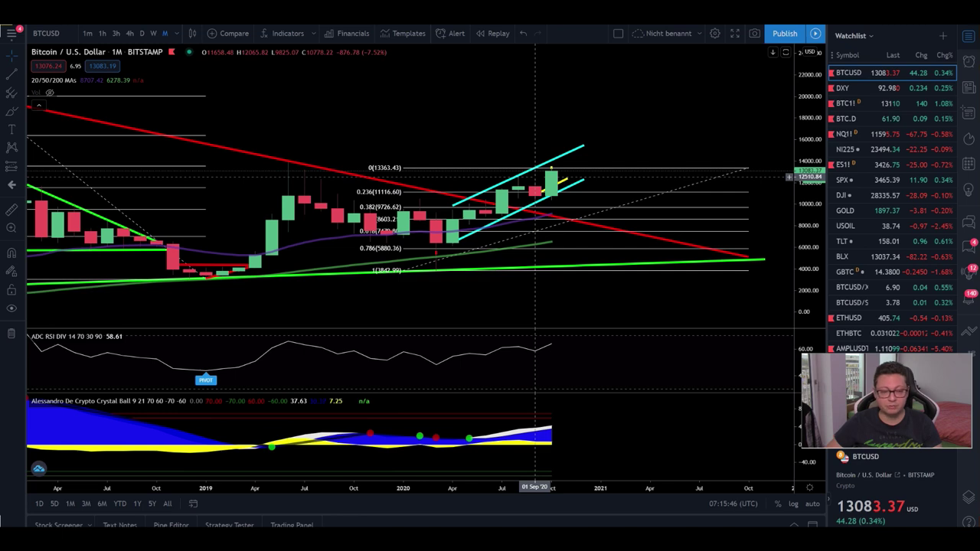
pyautogui.scroll(-3, 534, 177)
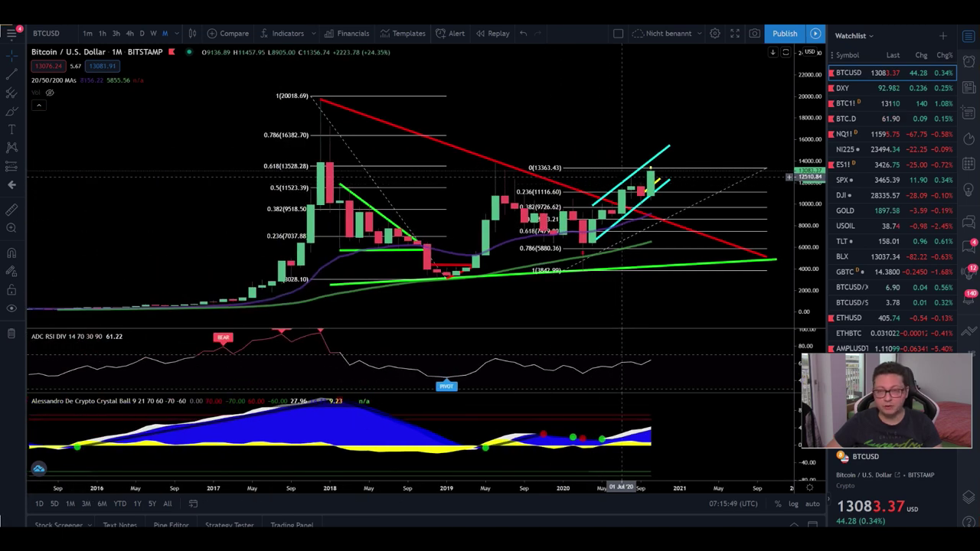
pyautogui.scroll(3, 573, 183)
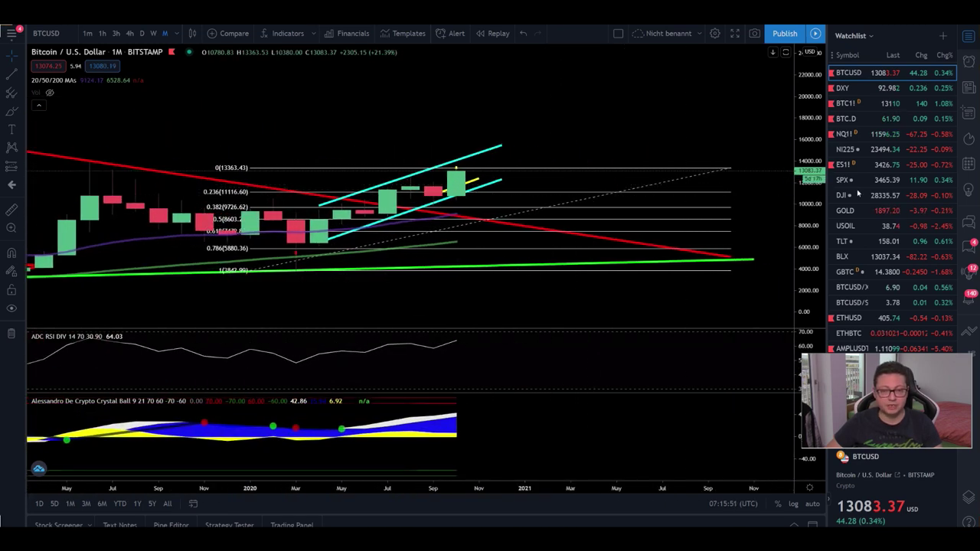
pyautogui.hscroll(-2, 570, 184)
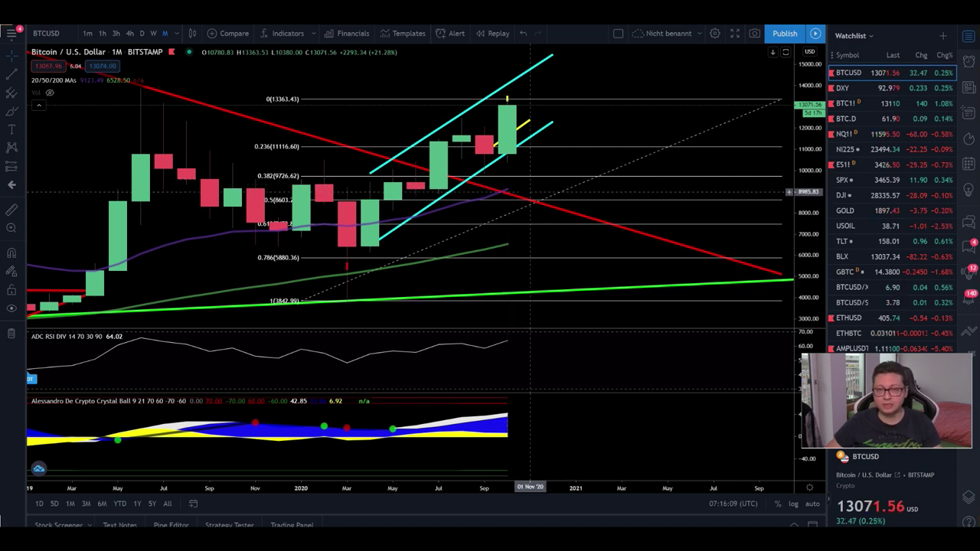
pyautogui.scroll(-4, 530, 194)
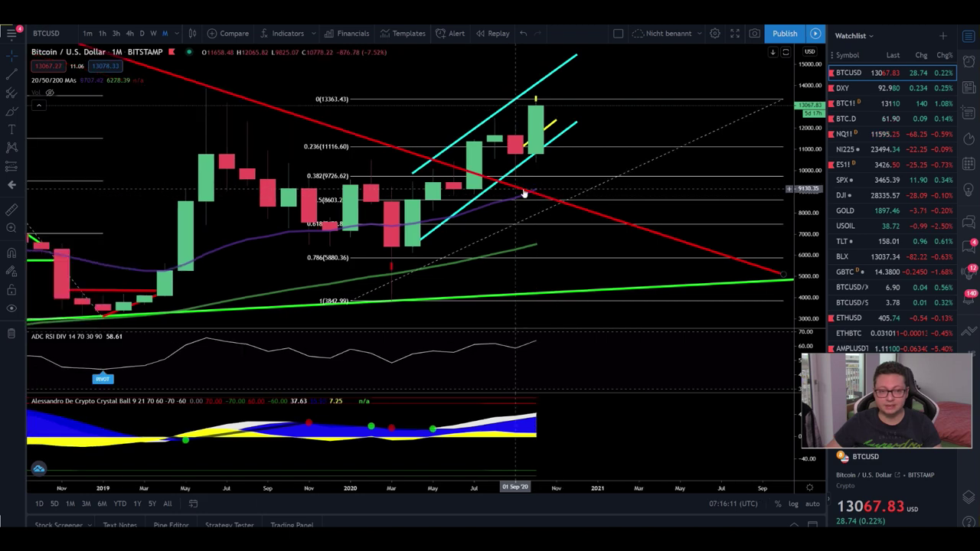
pyautogui.moveTo(770, 184); pyautogui.dragTo(718, 180)
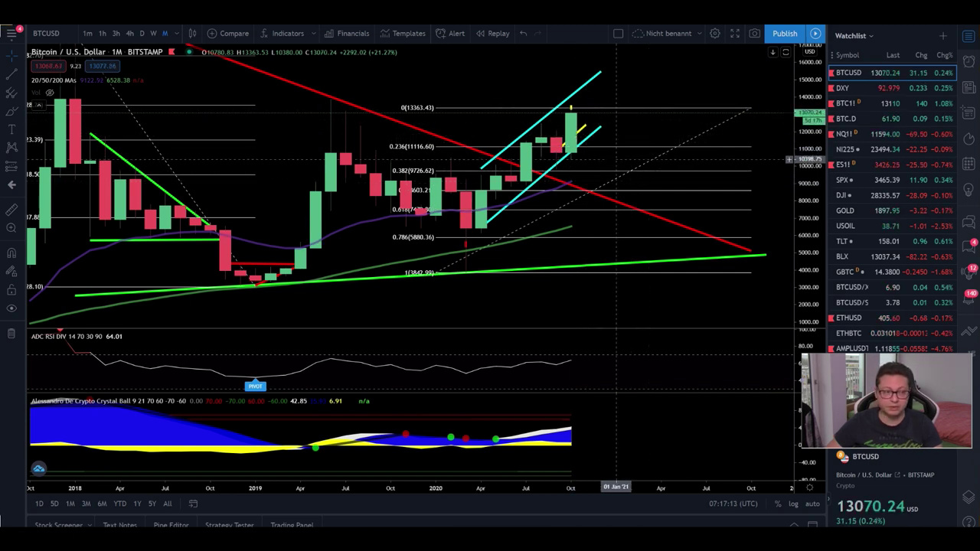
pyautogui.scroll(-2, 616, 159)
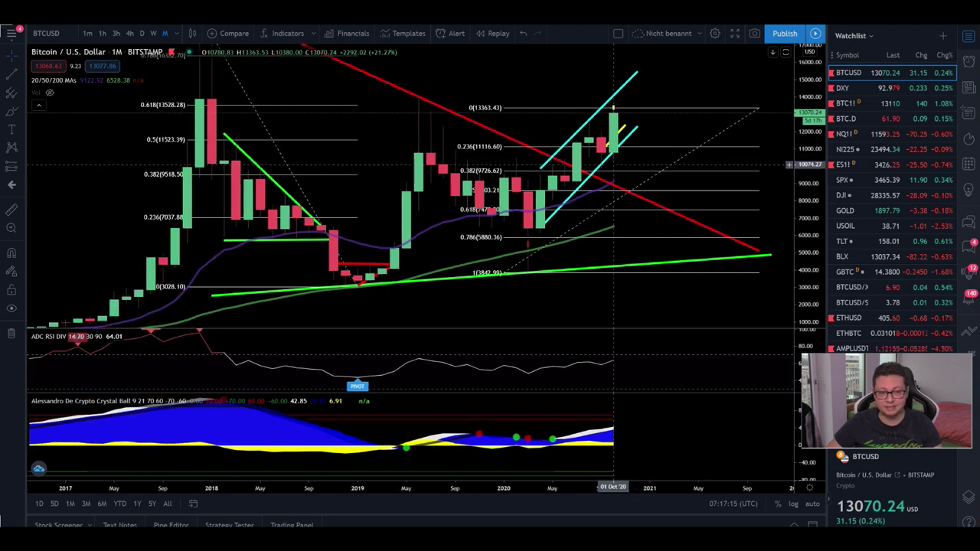